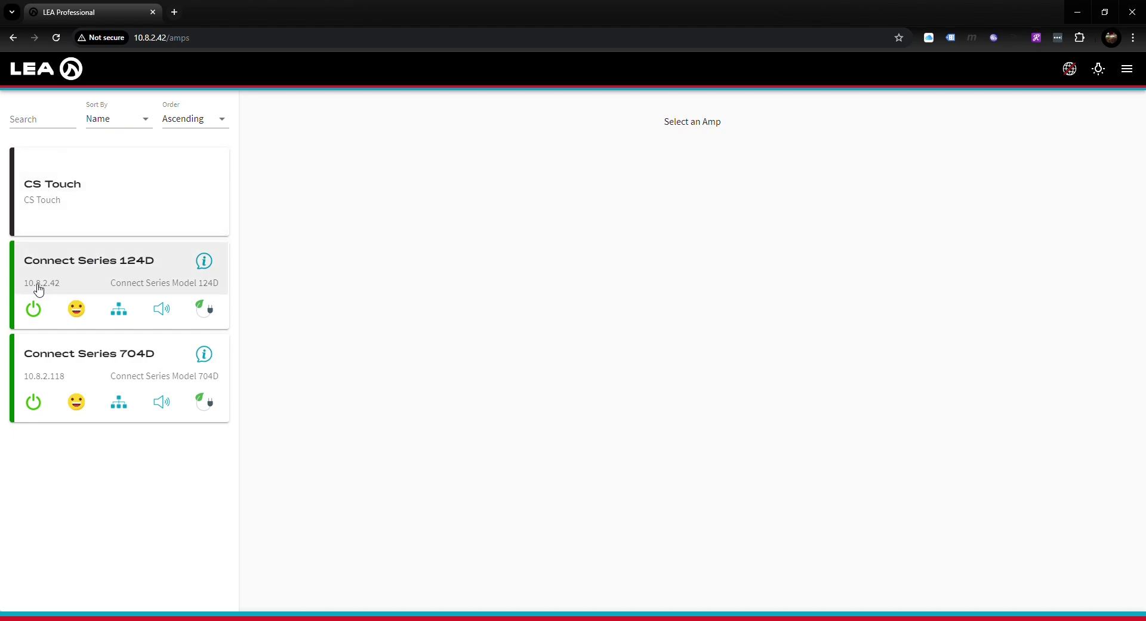
# Open the Connect Series 124D amplifier's settings and check its device name.
pyautogui.doubleClick(138, 37)
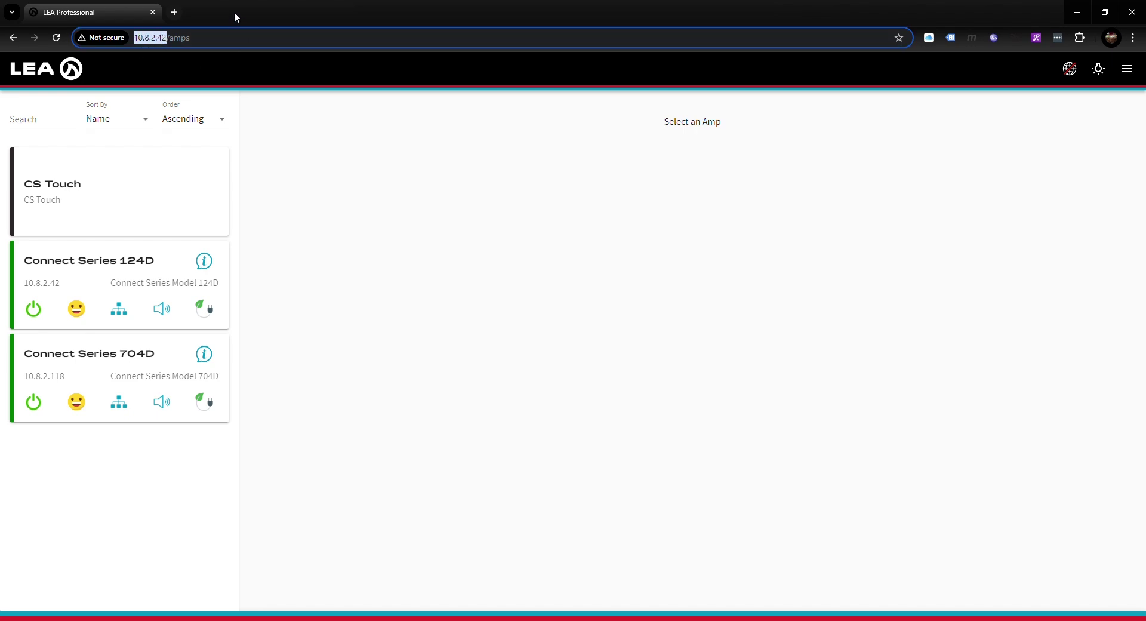
pyautogui.click(122, 272)
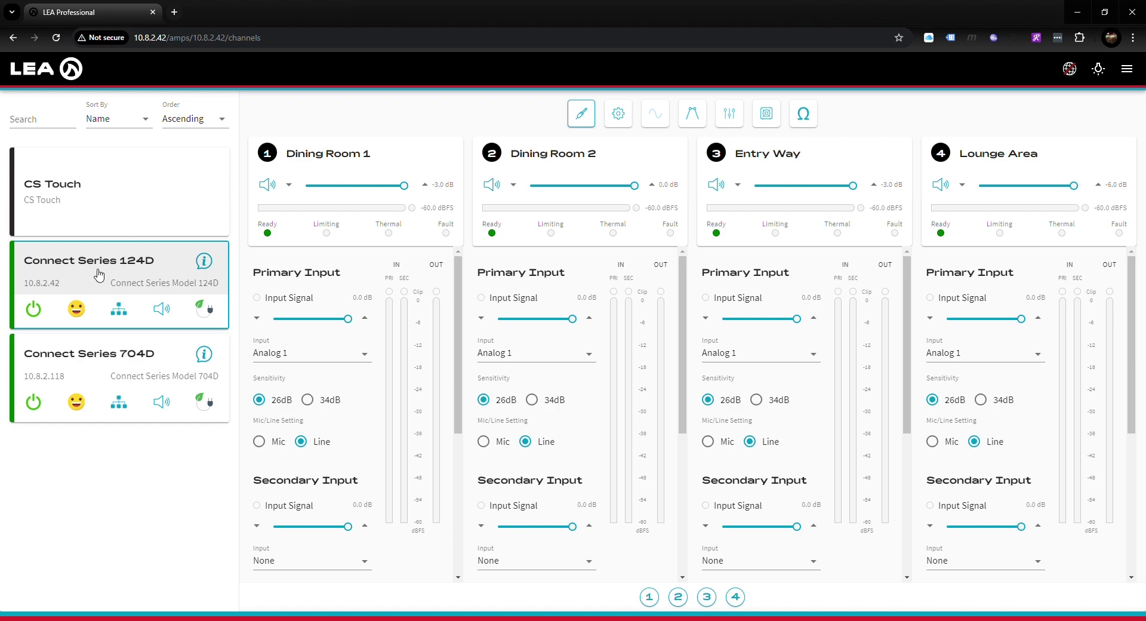
pyautogui.click(210, 262)
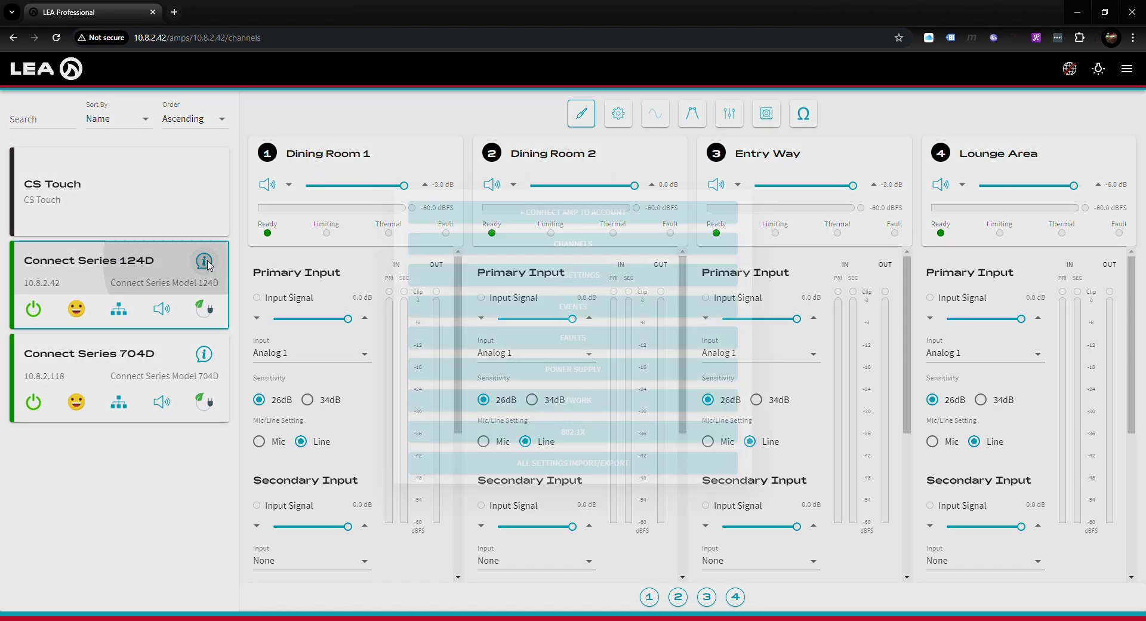
pyautogui.click(518, 281)
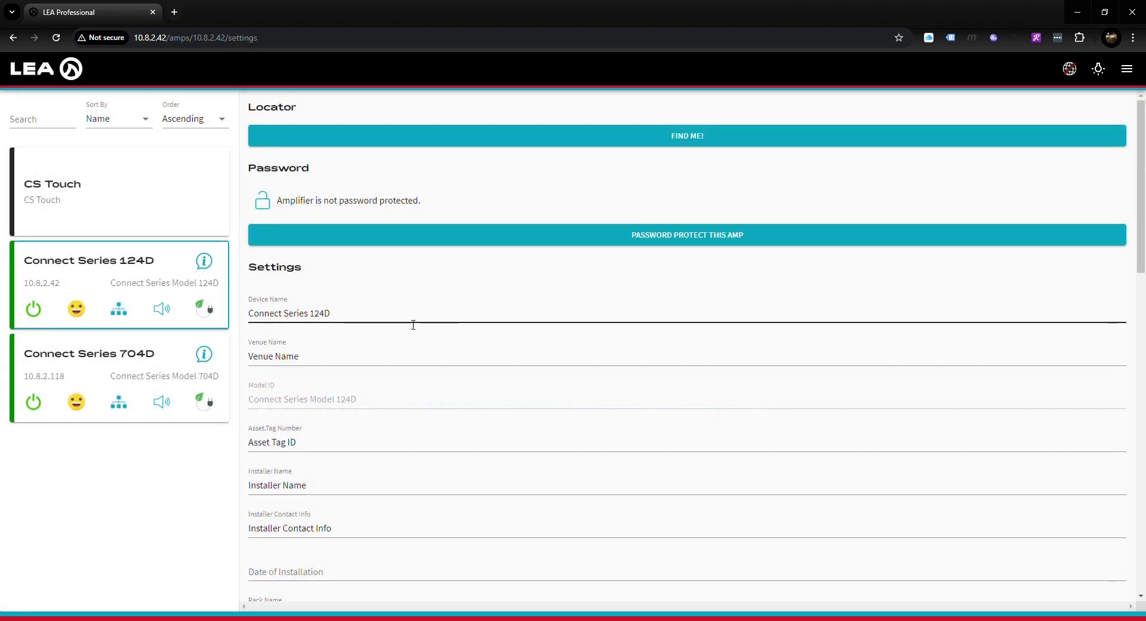
pyautogui.moveTo(348, 316); pyautogui.dragTo(243, 307)
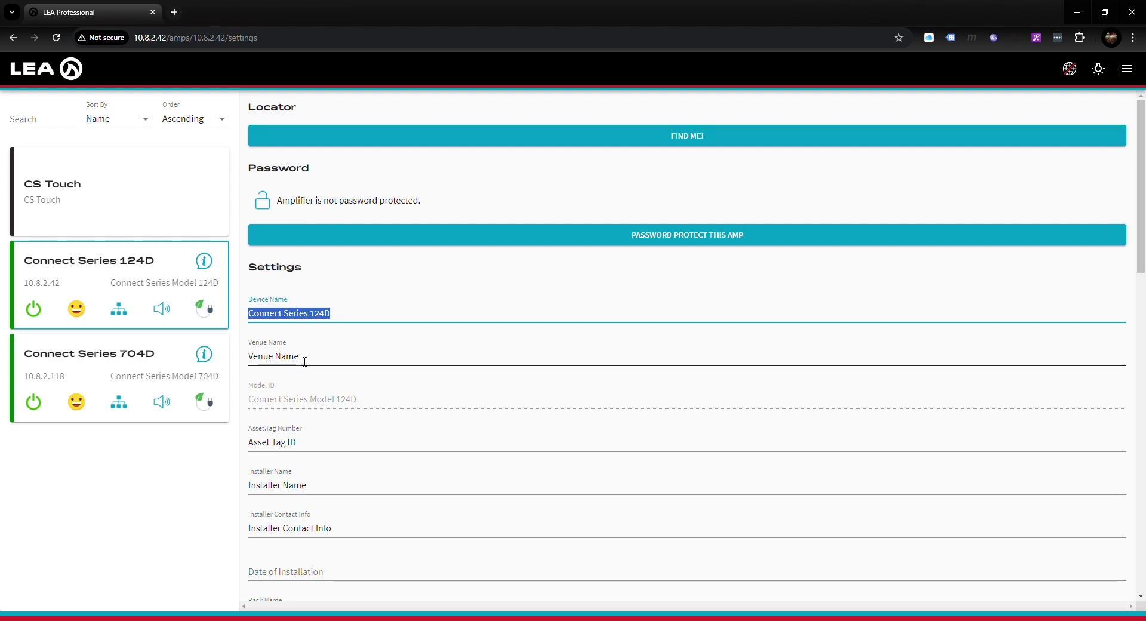
# Review the channel names in the Connect Series 124D amplifier's channel settings.
pyautogui.click(128, 270)
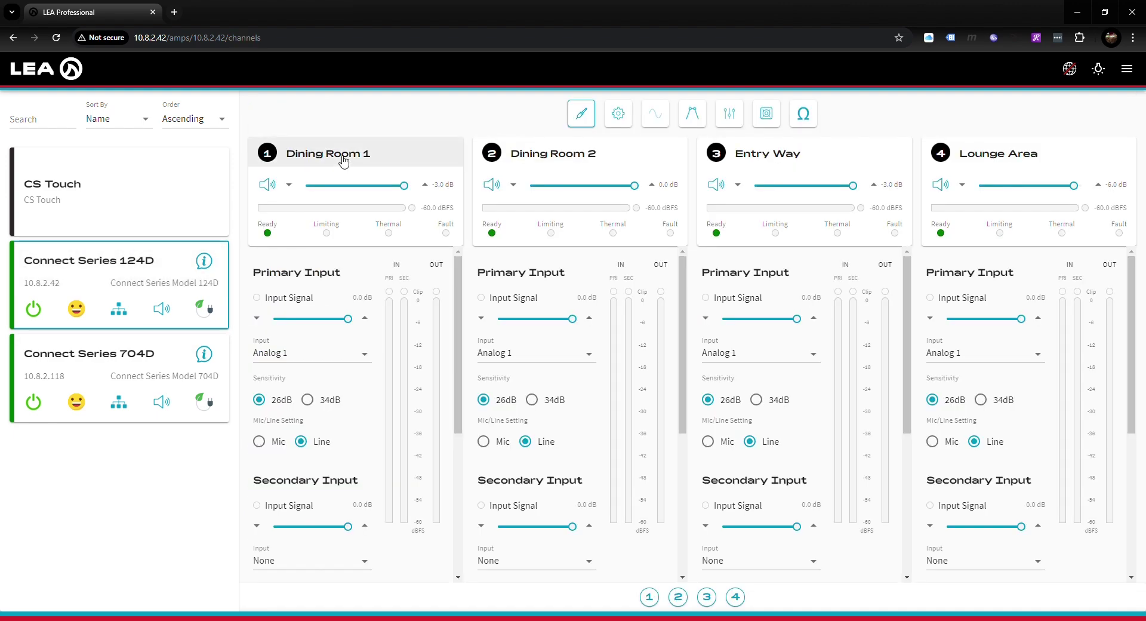
pyautogui.click(619, 113)
pyautogui.moveTo(313, 301); pyautogui.dragTo(252, 301)
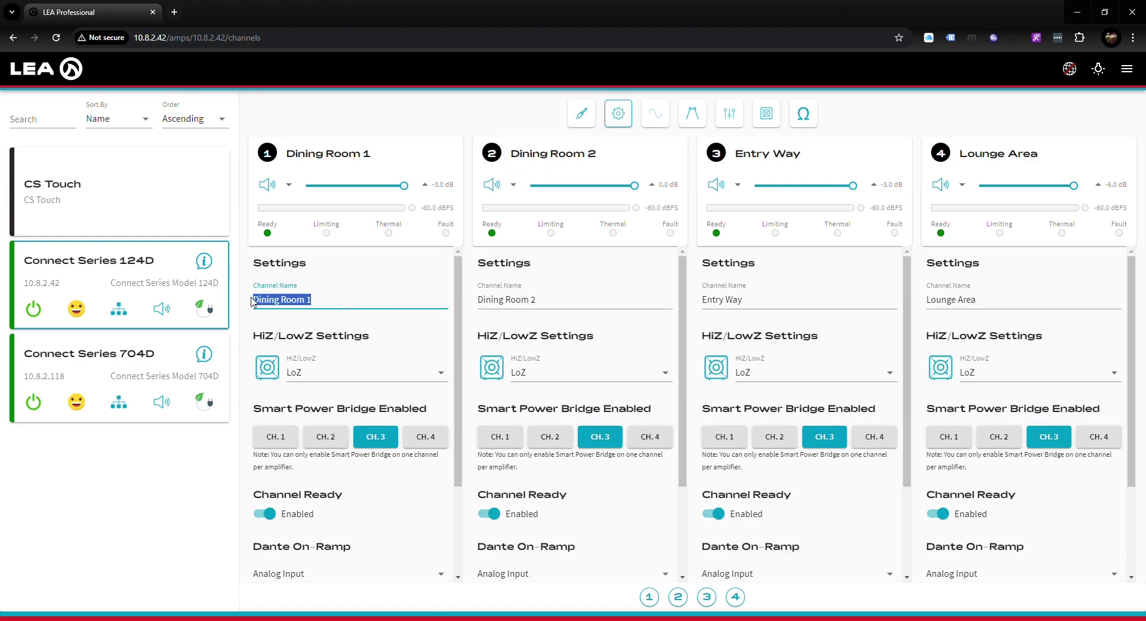
pyautogui.click(337, 309)
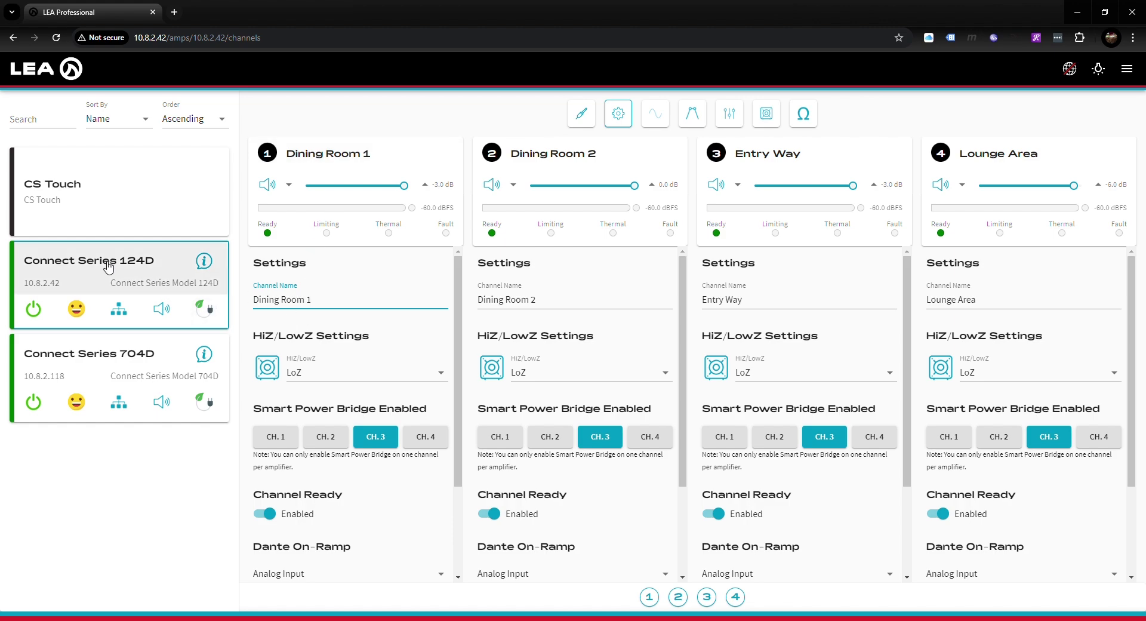
# Open the CS Touch configuration and check its options for renaming, importing and exporting settings.
pyautogui.click(83, 189)
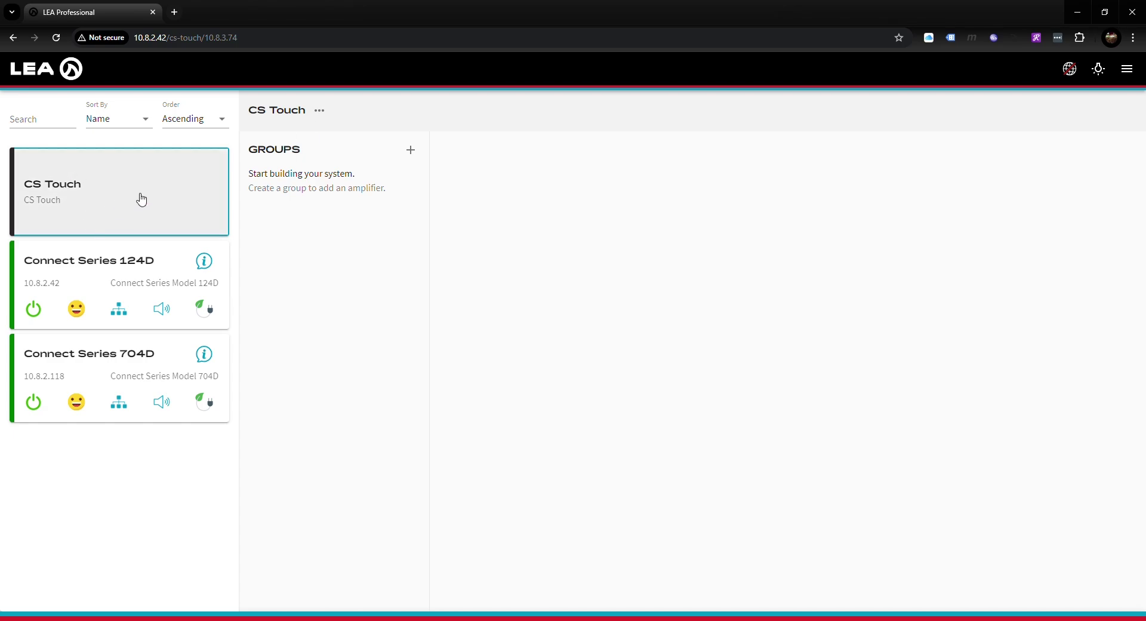
pyautogui.click(327, 115)
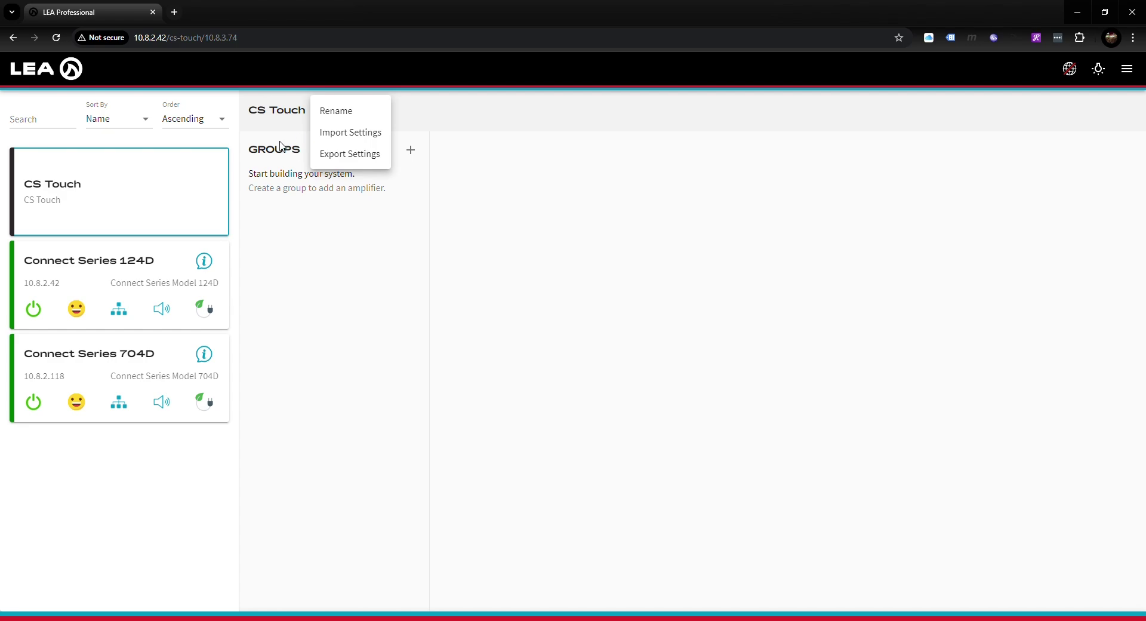
pyautogui.click(146, 175)
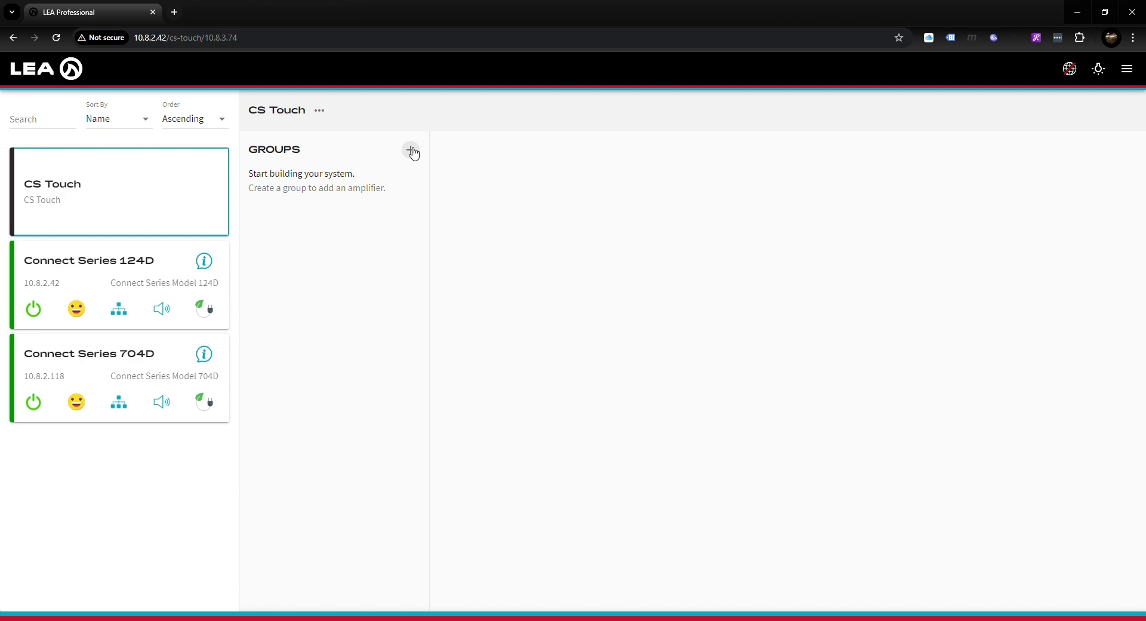
# Start a new volume group in CS Touch and name it Master Volume.
pyautogui.click(412, 152)
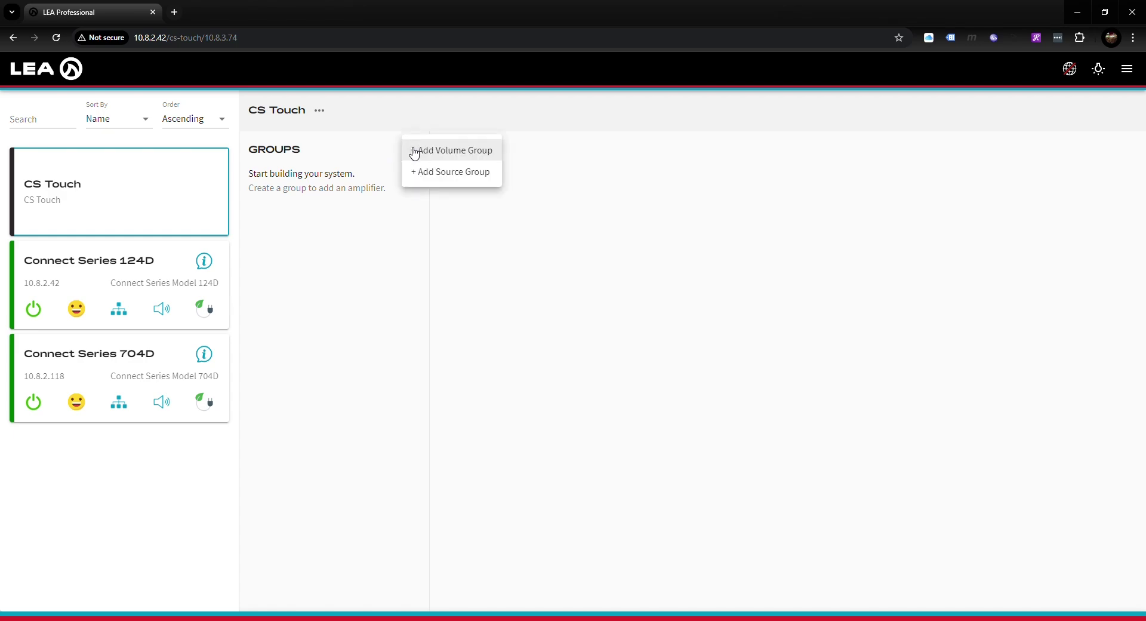
pyautogui.click(455, 153)
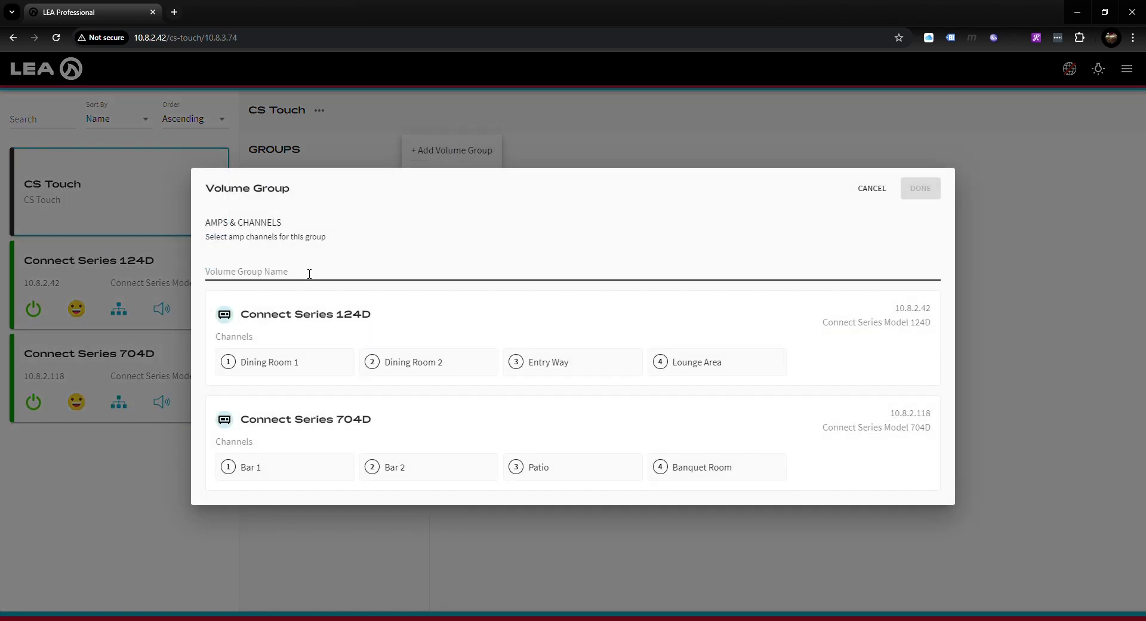
pyautogui.click(254, 277)
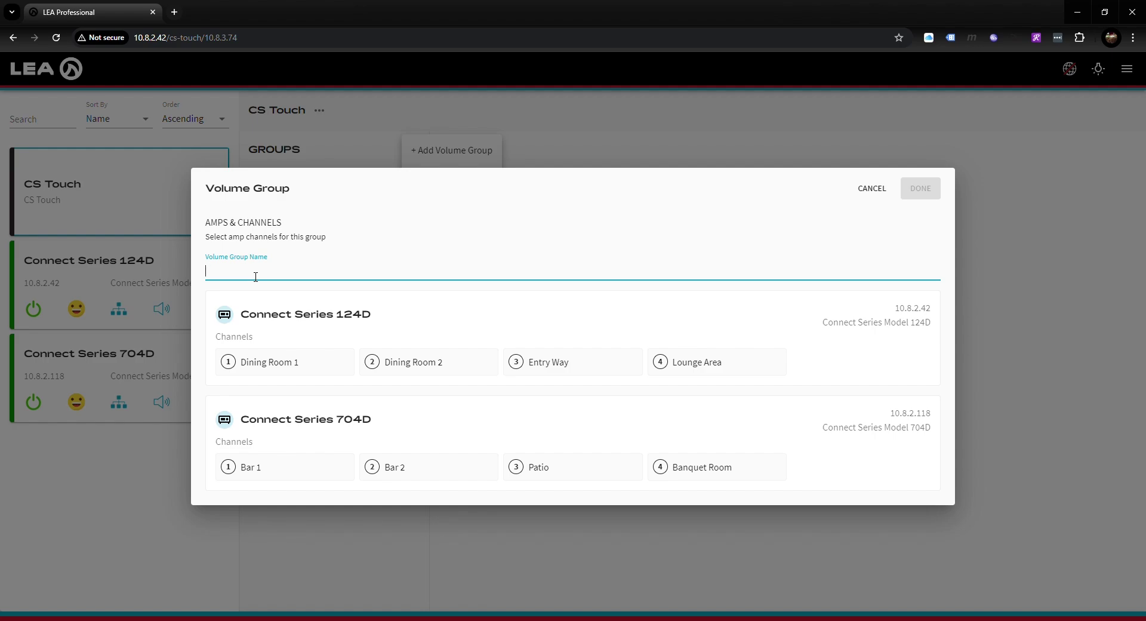
pyautogui.write('Master Volume')
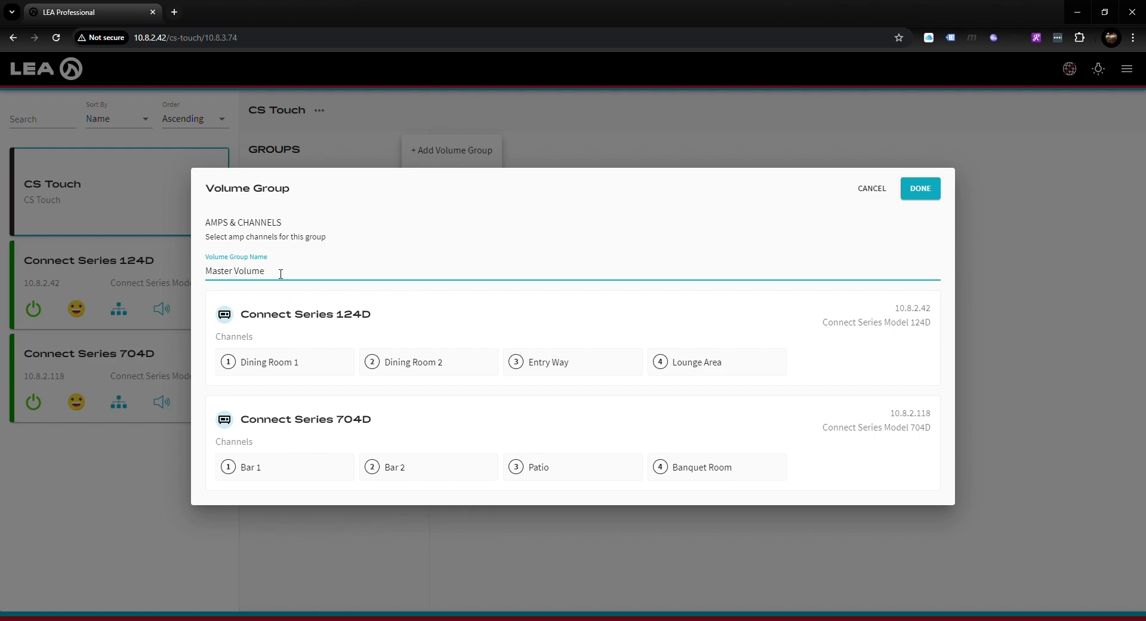
# Assign all four channels of both the Connect Series 124D and 704D to the Master Volume group and finish creating it.
pyautogui.click(275, 365)
pyautogui.click(400, 366)
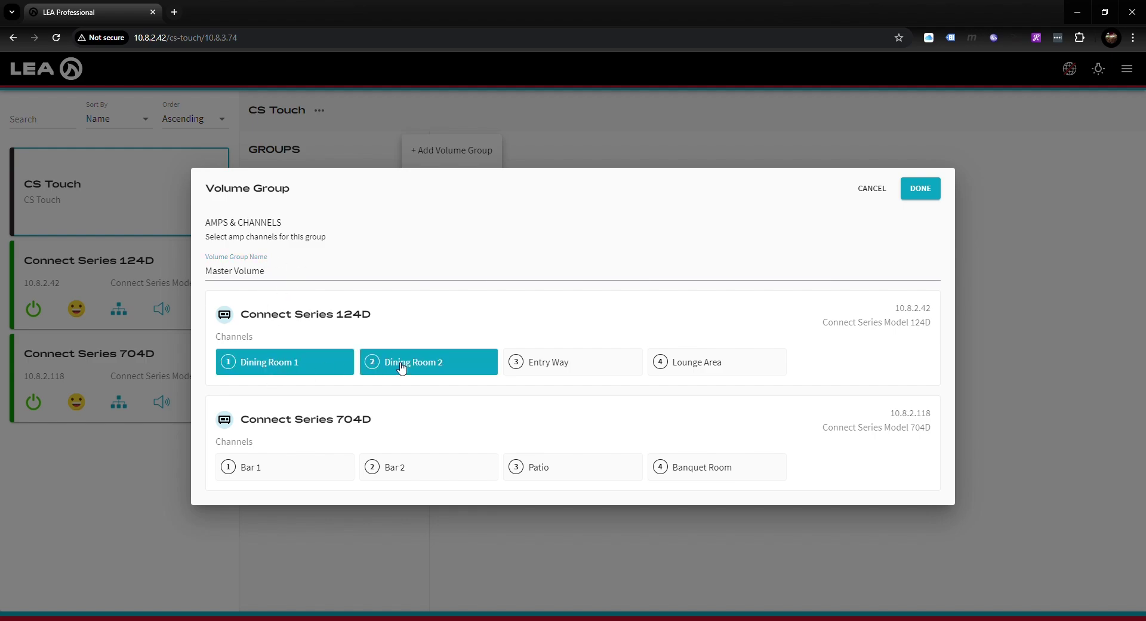
pyautogui.click(576, 371)
pyautogui.click(719, 367)
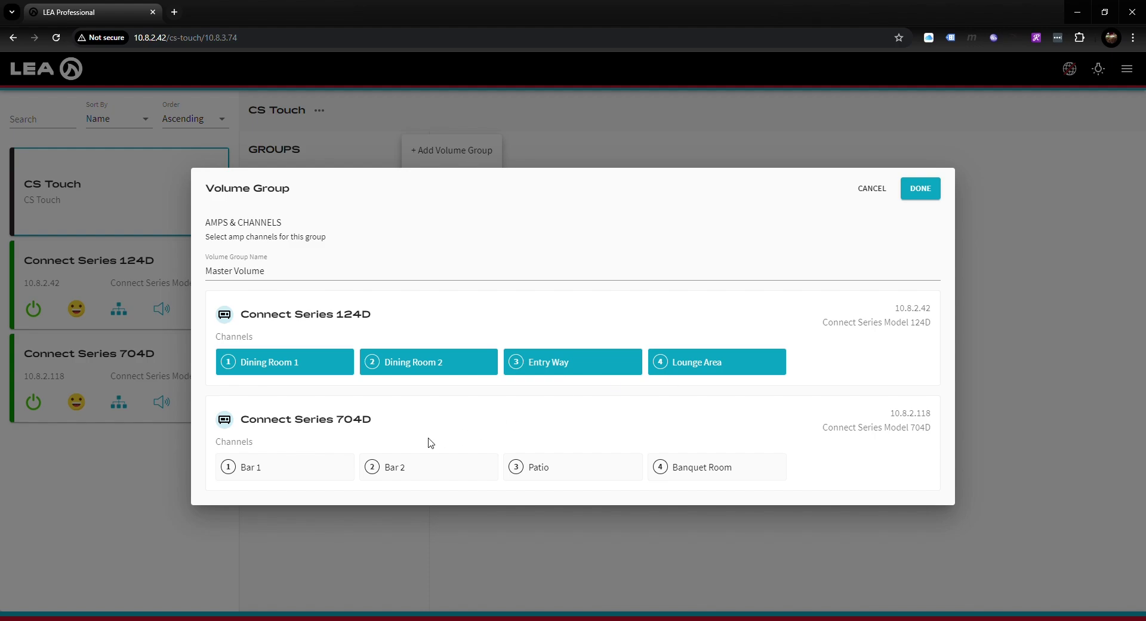
pyautogui.click(304, 466)
pyautogui.click(414, 471)
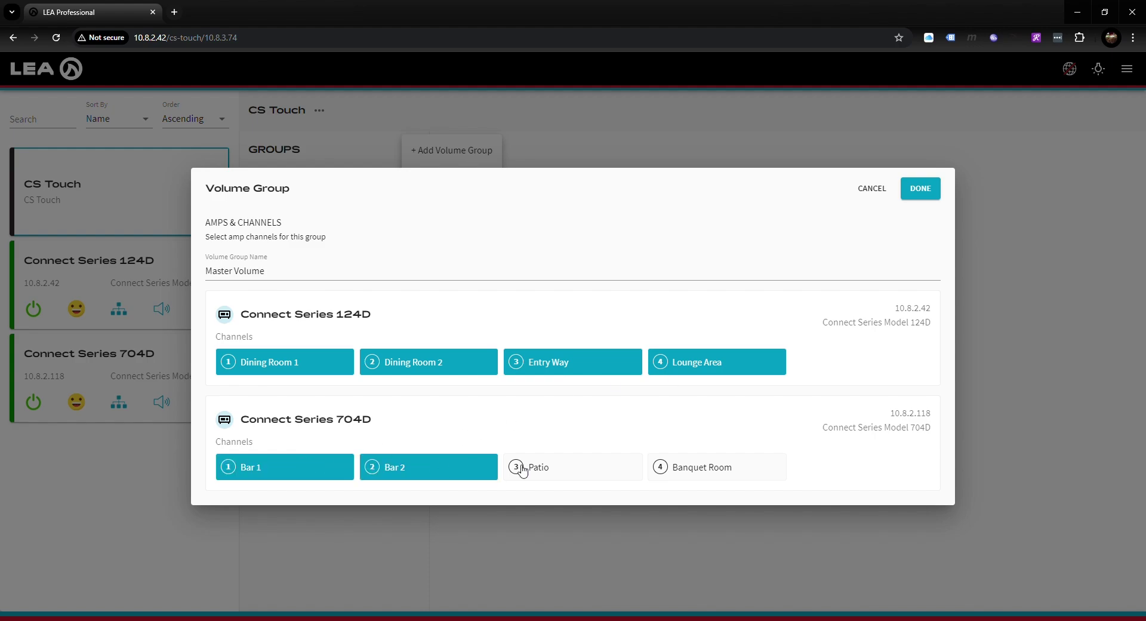
pyautogui.click(571, 469)
pyautogui.click(703, 470)
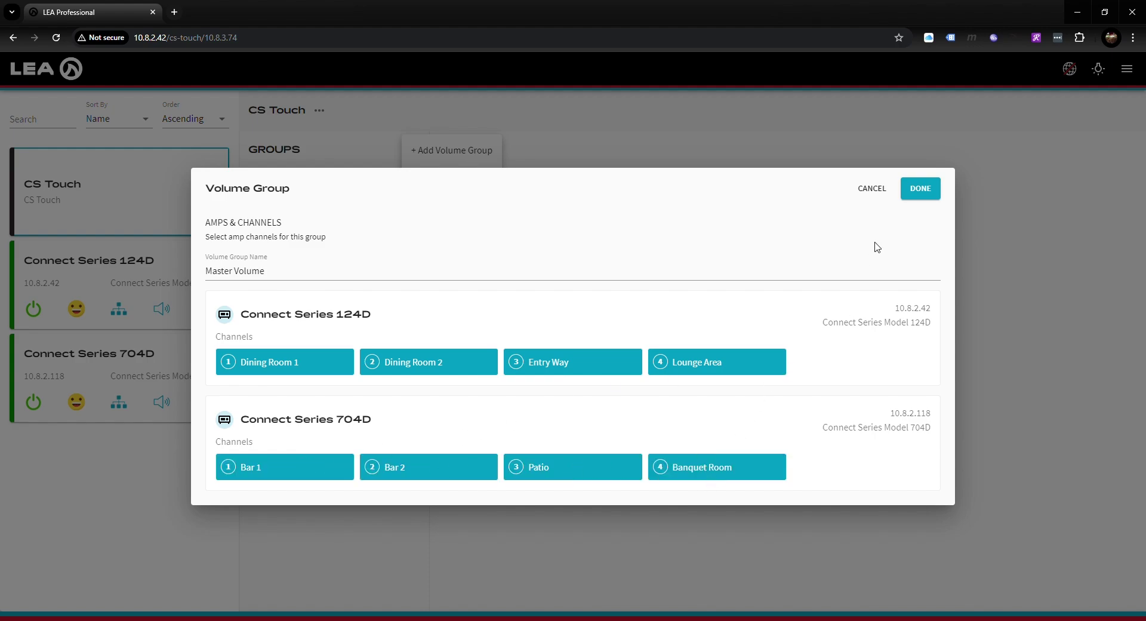
pyautogui.click(919, 188)
pyautogui.click(925, 191)
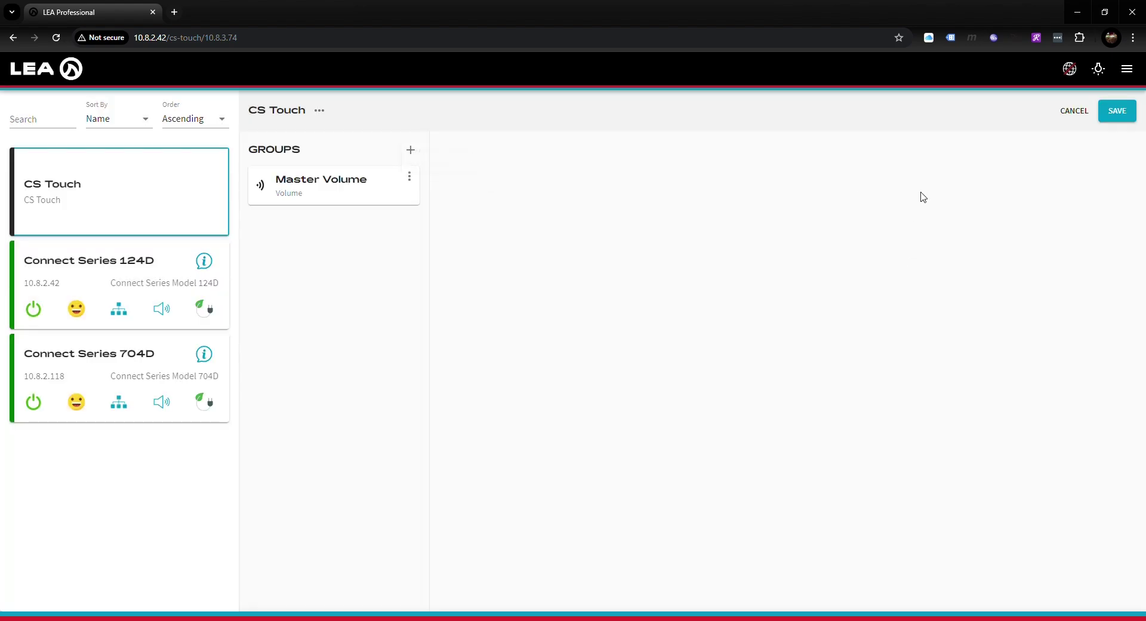
# Open the Master Volume group, try its range at 20.0 dB and return it to 80.0 dB.
pyautogui.click(318, 187)
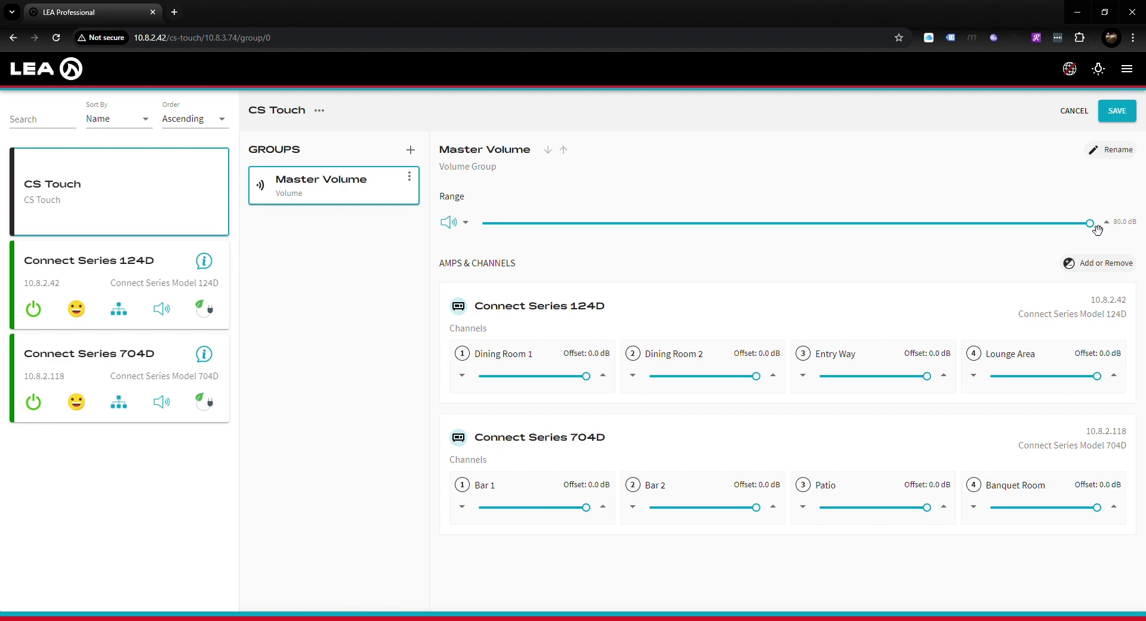
pyautogui.moveTo(1096, 228); pyautogui.dragTo(640, 231)
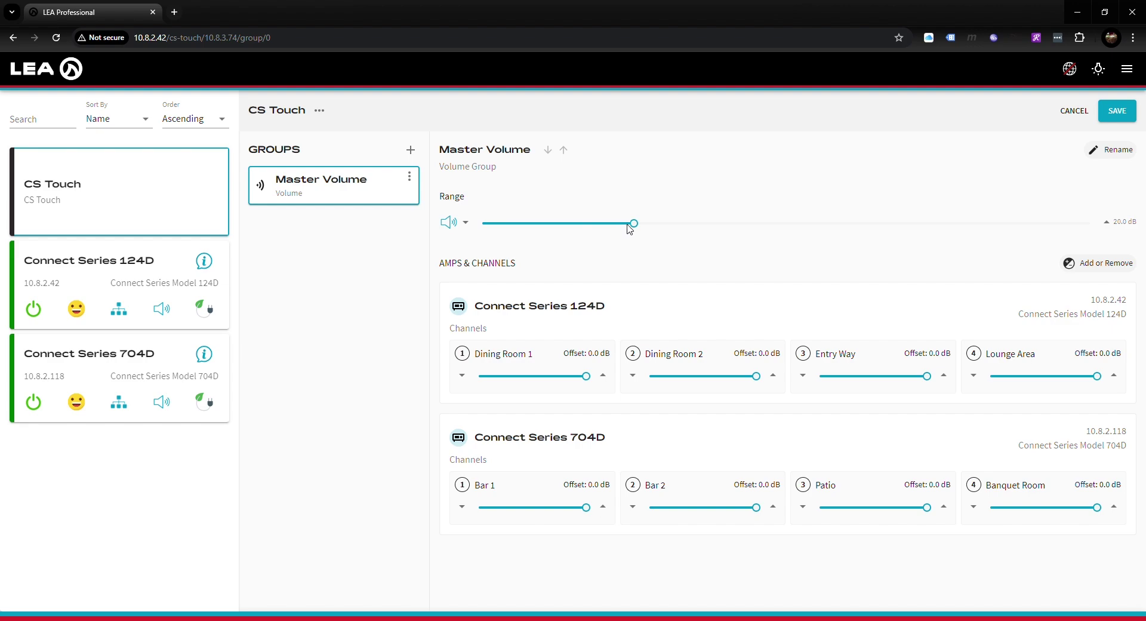
pyautogui.moveTo(635, 225); pyautogui.dragTo(1116, 226)
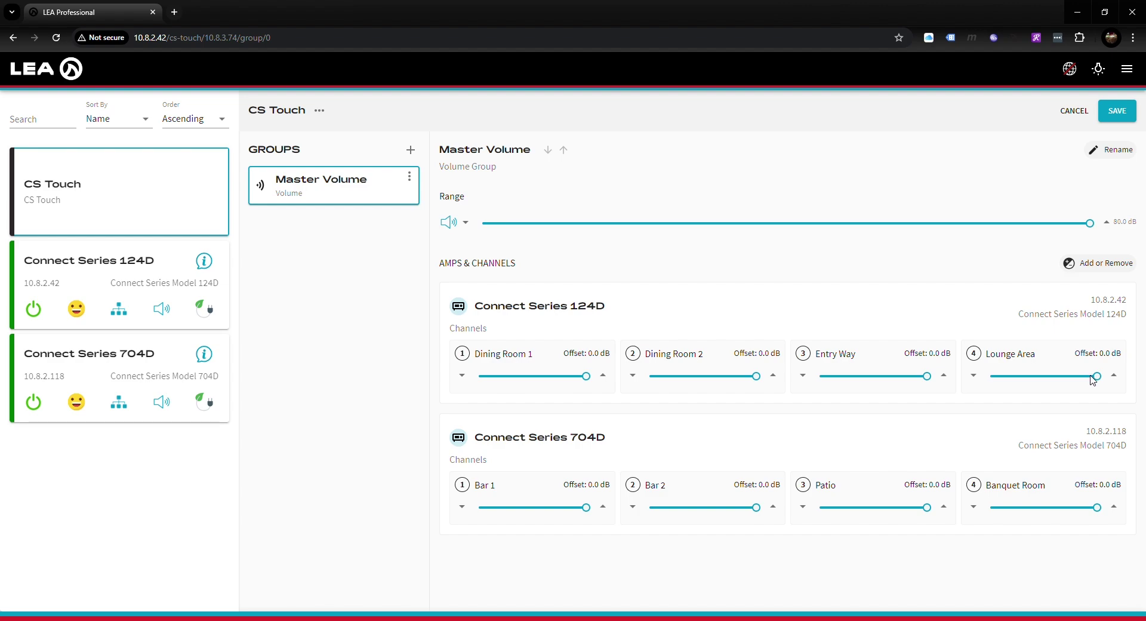
# Set the Lounge Area channel's offset to -6.0 dB in the Master Volume group and save the configuration.
pyautogui.moveTo(1097, 376); pyautogui.dragTo(1097, 386)
pyautogui.click(973, 376)
pyautogui.click(1118, 114)
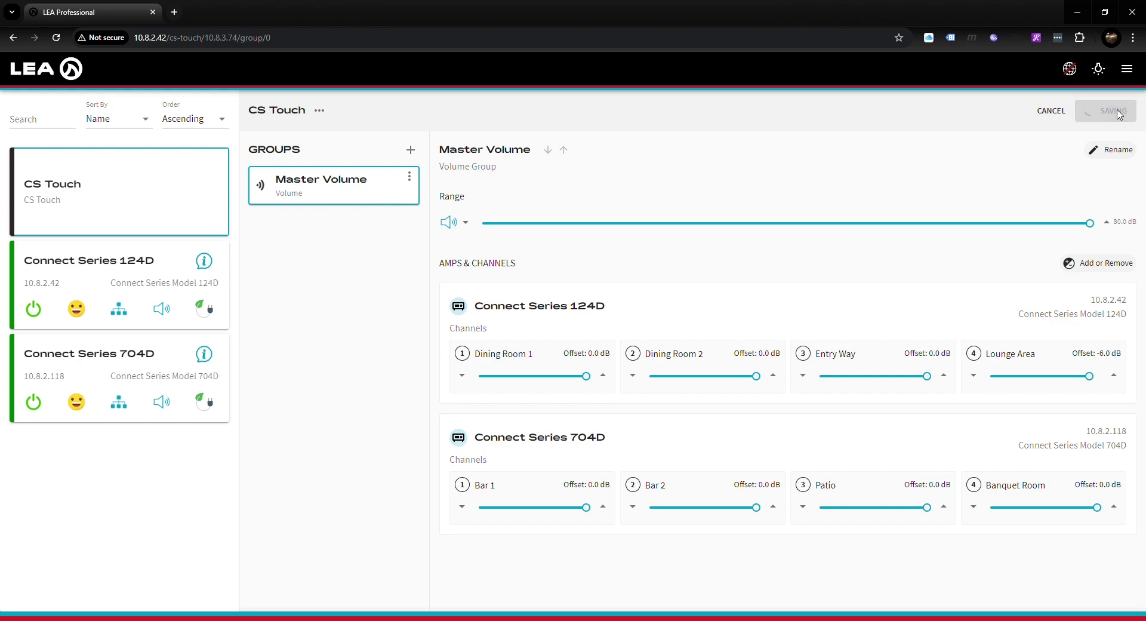
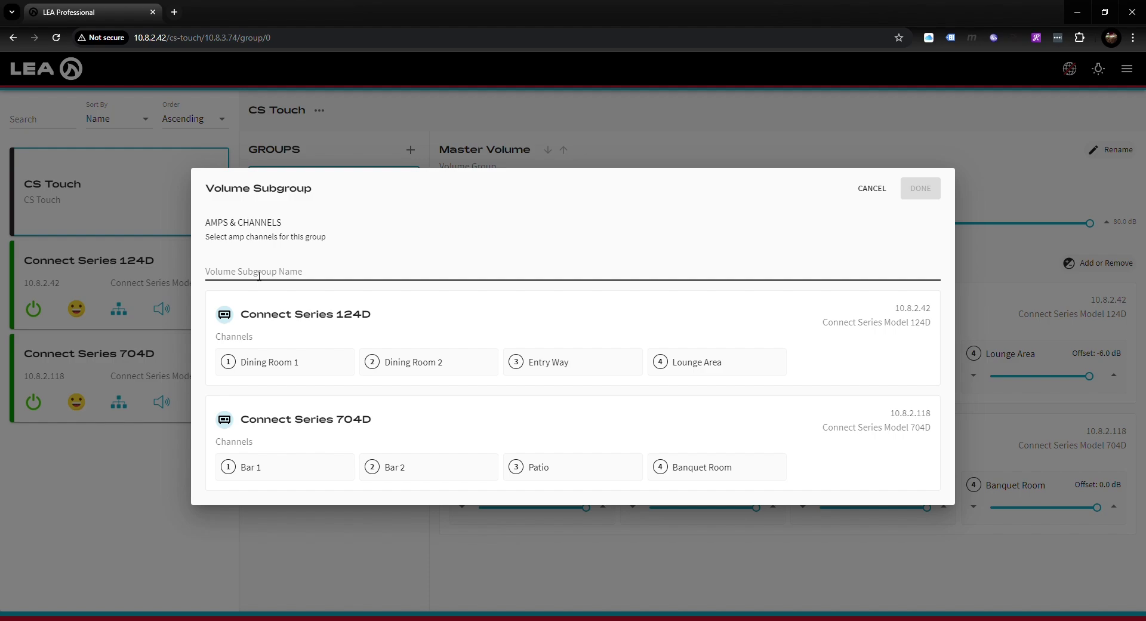
# Create a Master Volume subgroup named Lounge Area containing the 124D's Lounge Area channel, and save the configuration.
pyautogui.click(259, 274)
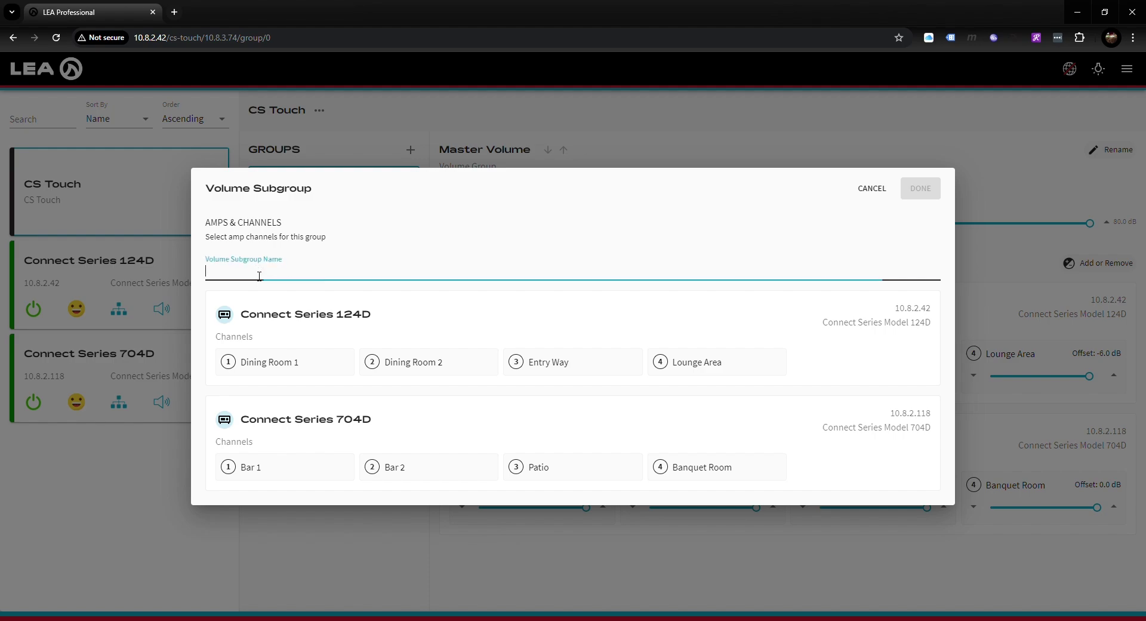
pyautogui.write('Lounge Area')
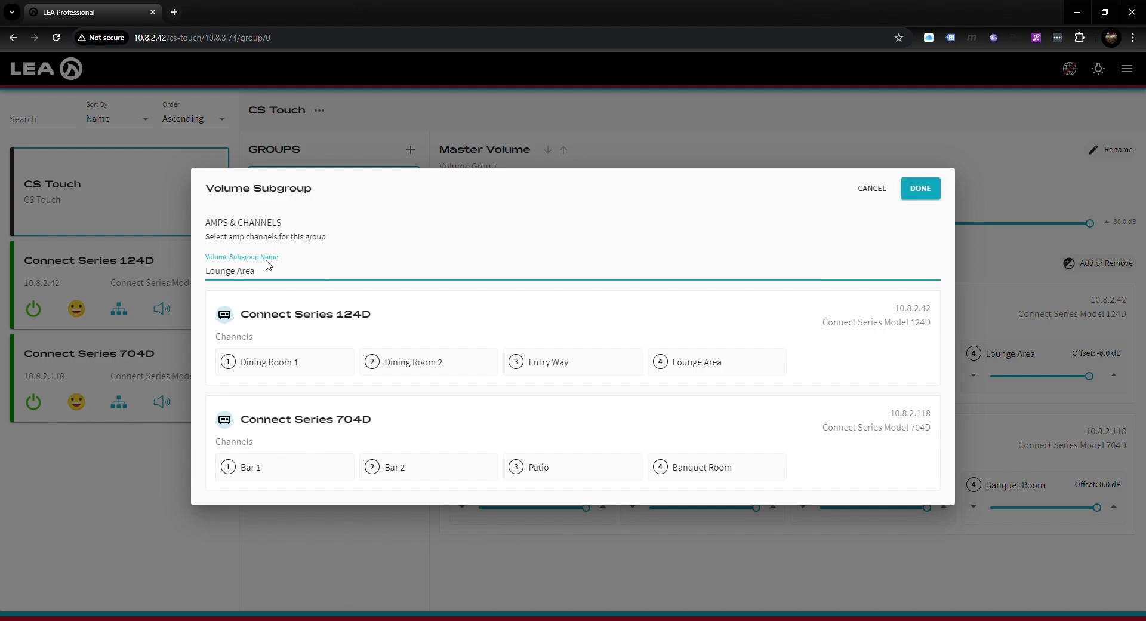
pyautogui.click(706, 369)
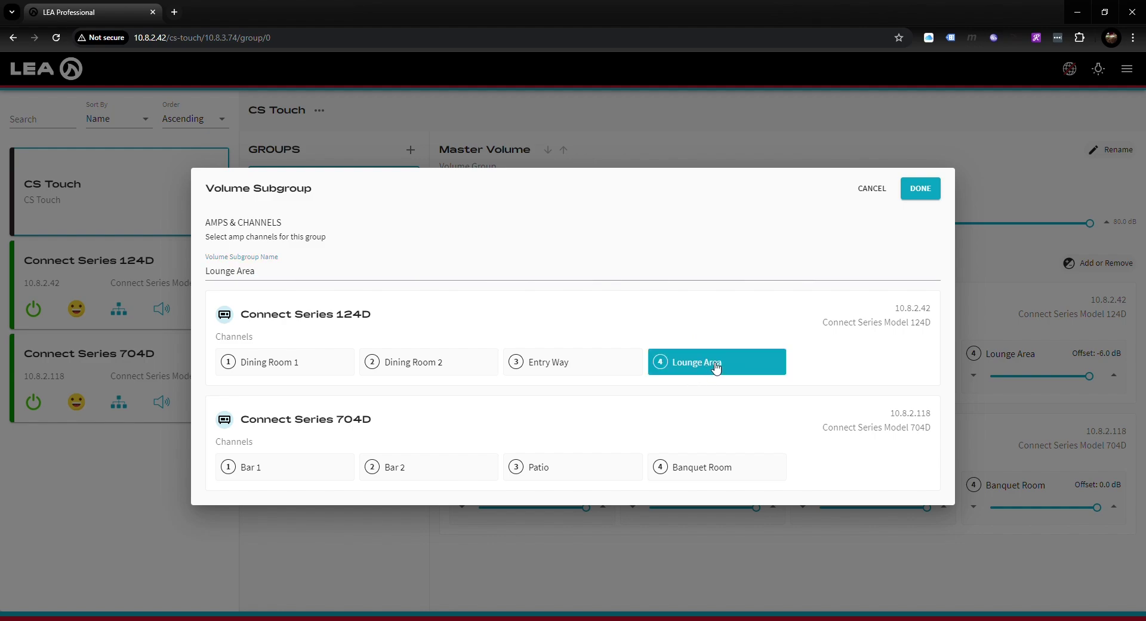
pyautogui.click(919, 191)
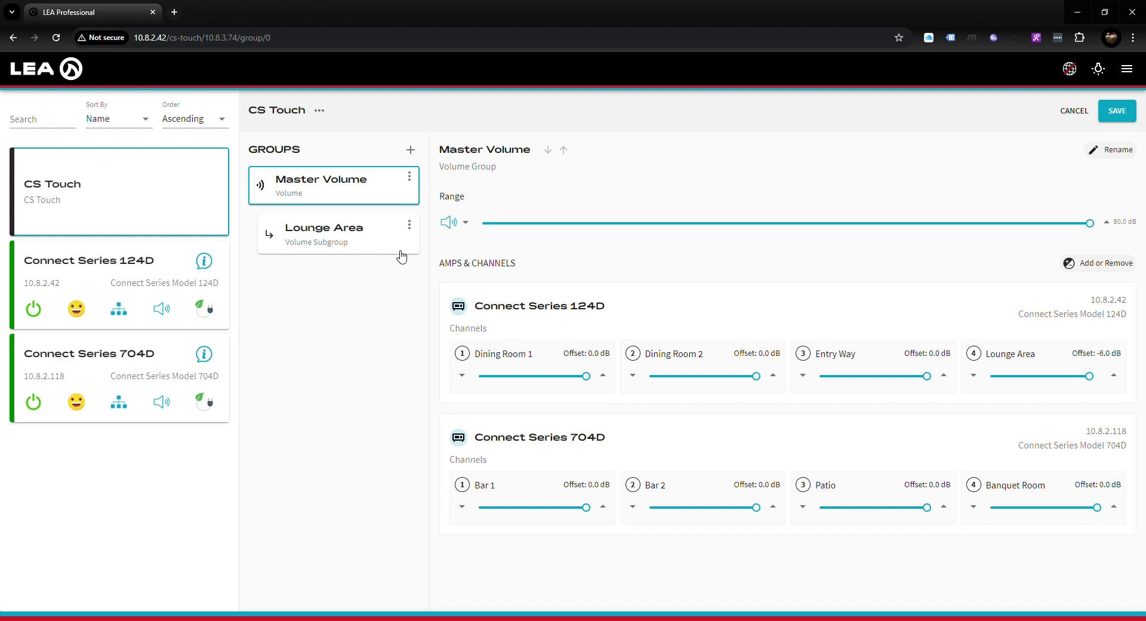
pyautogui.click(344, 235)
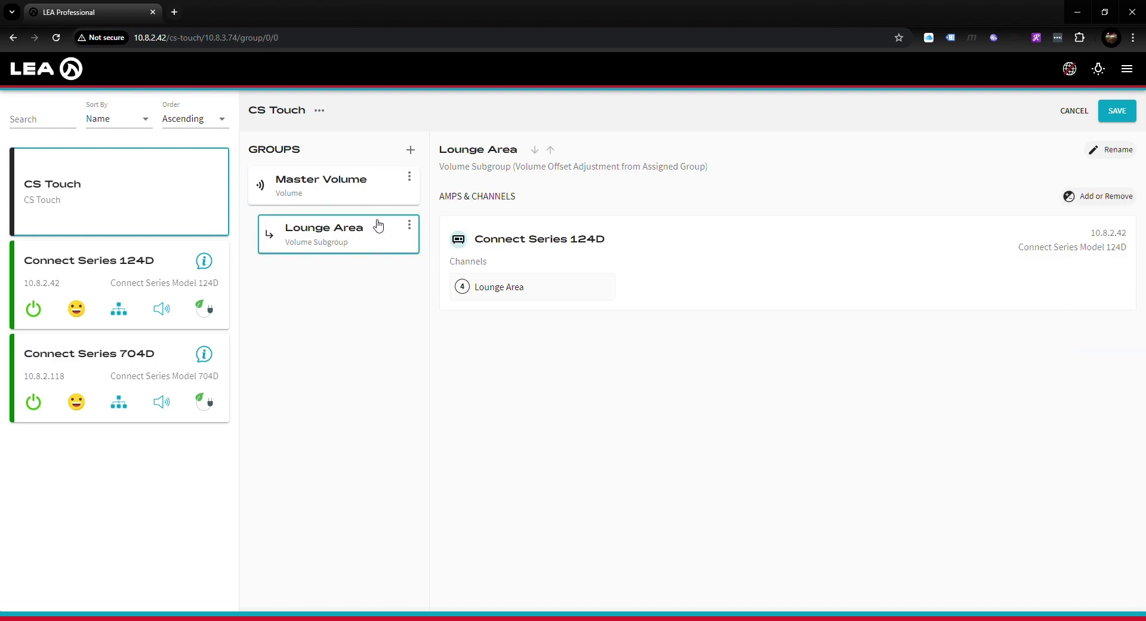
pyautogui.click(1119, 118)
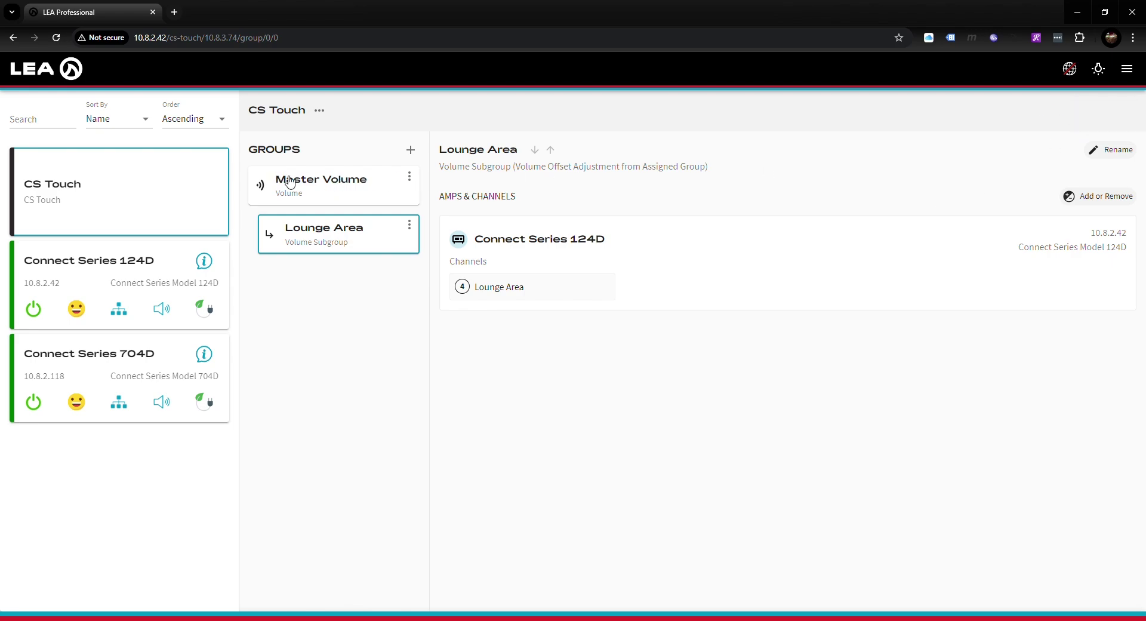
pyautogui.click(357, 235)
# Create a source group named Restaurant Source.
pyautogui.click(410, 149)
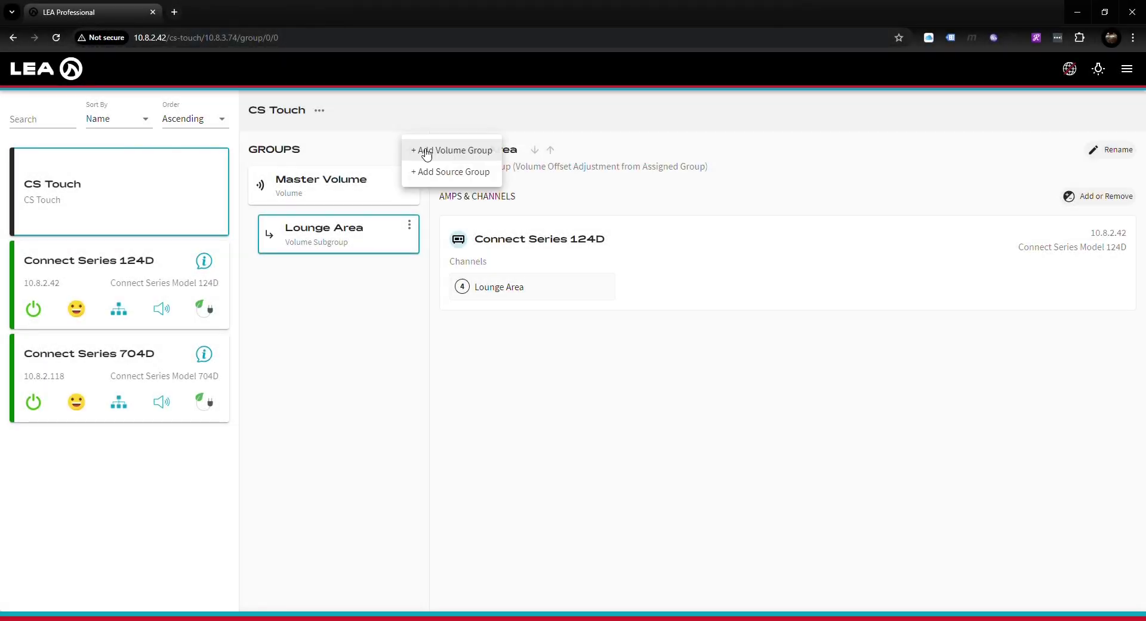
pyautogui.click(443, 173)
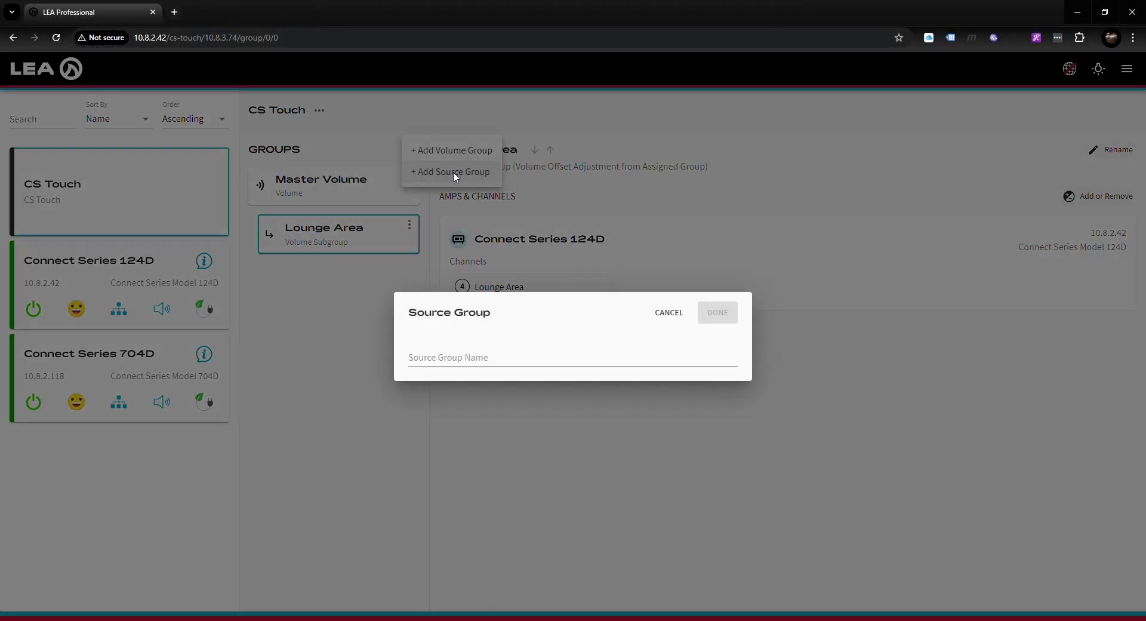
pyautogui.click(459, 358)
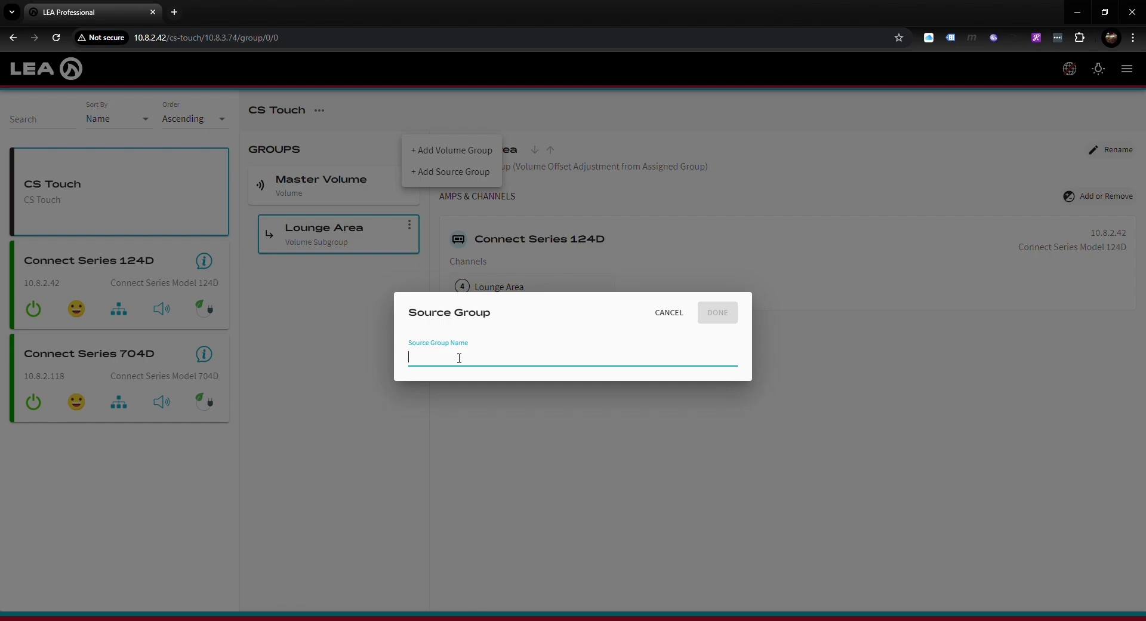
pyautogui.write('Restaurant Source')
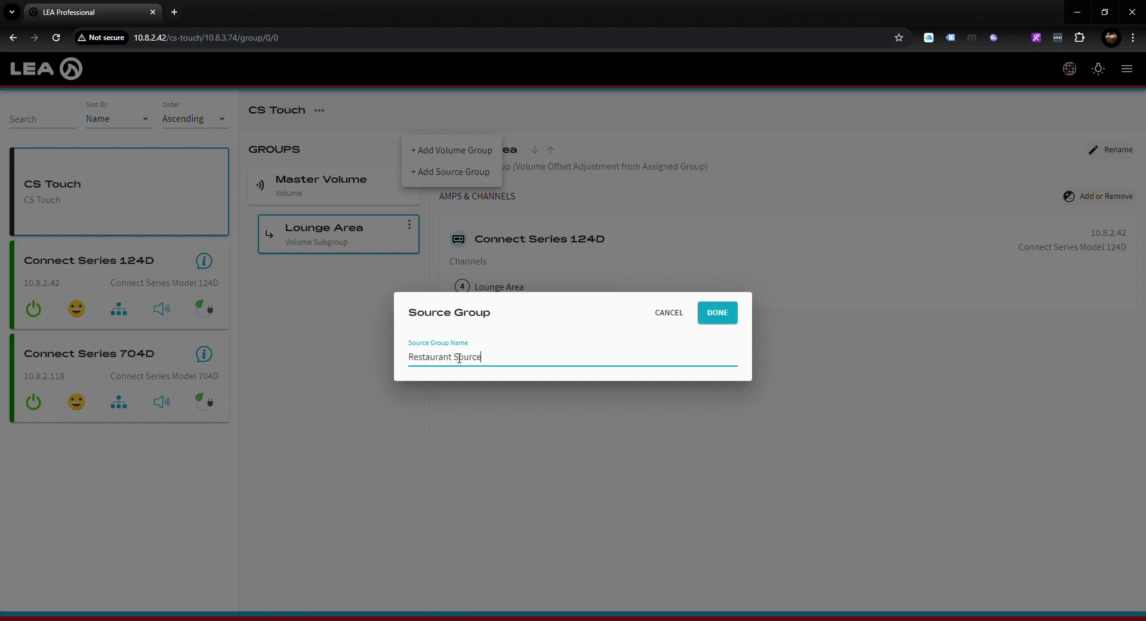
pyautogui.click(733, 317)
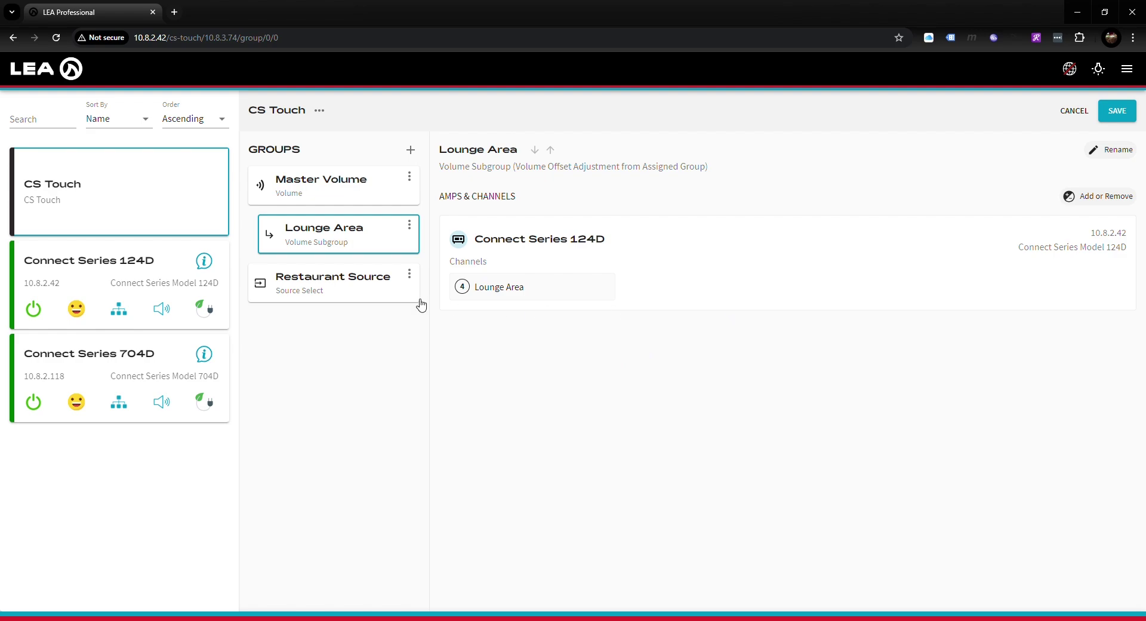
# Add two states named TV and Background Music to the Restaurant Source group.
pyautogui.click(357, 289)
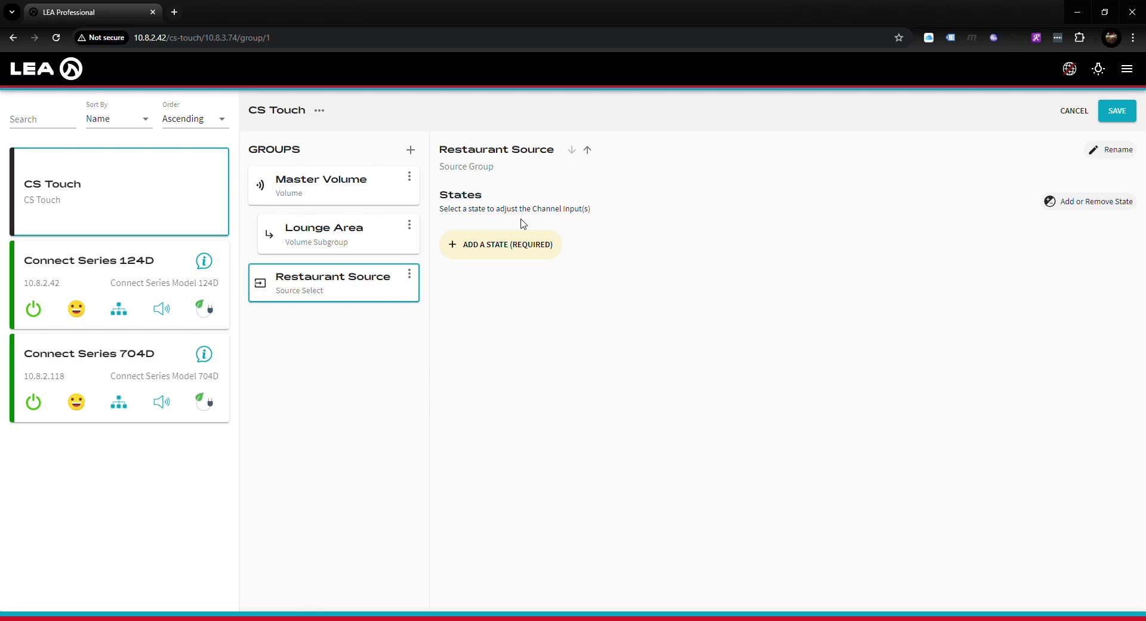
pyautogui.click(501, 243)
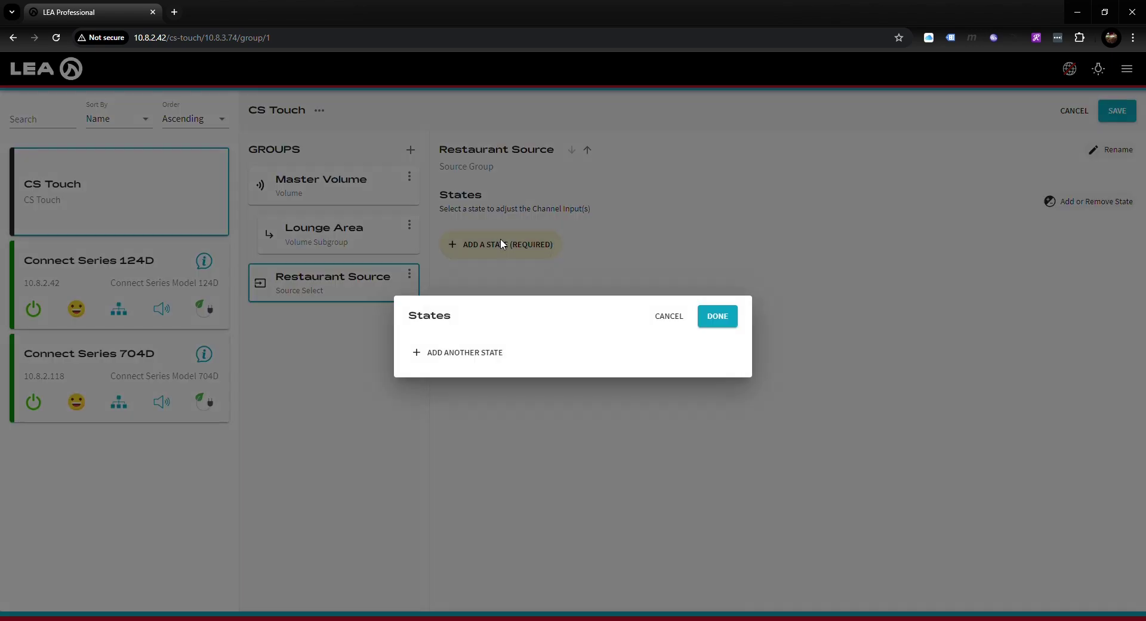
pyautogui.click(481, 353)
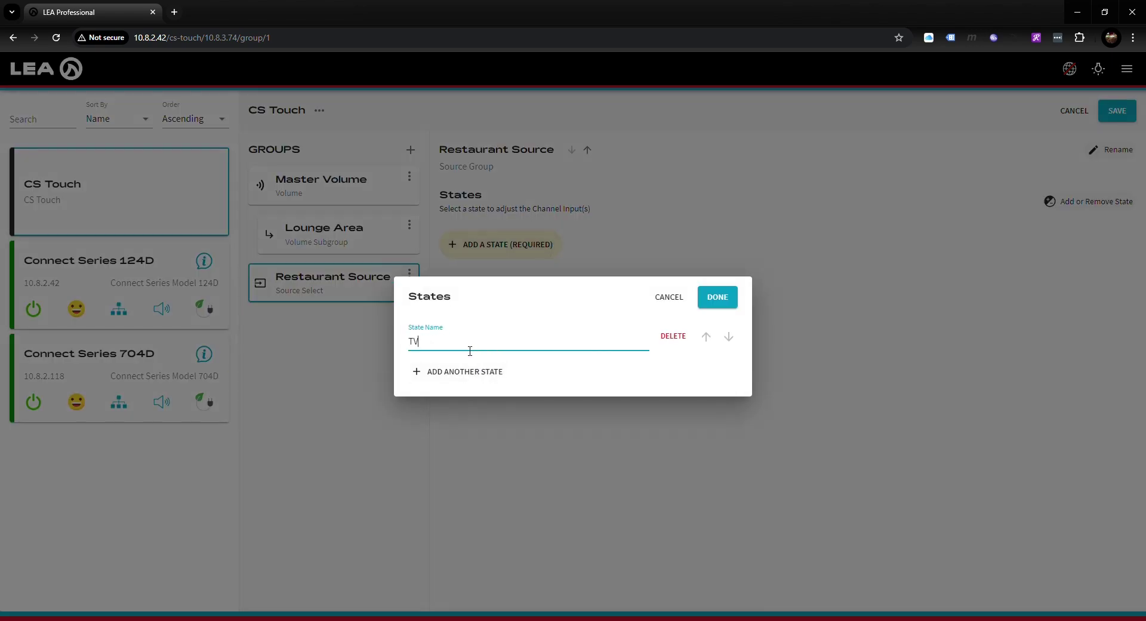
pyautogui.click(461, 371)
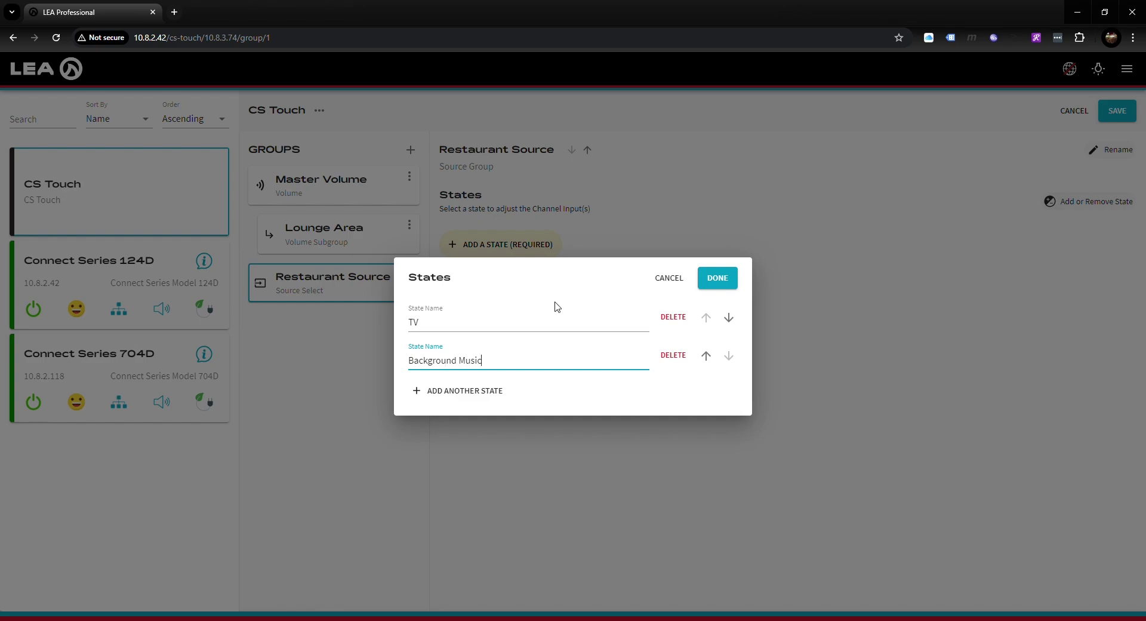
pyautogui.click(718, 280)
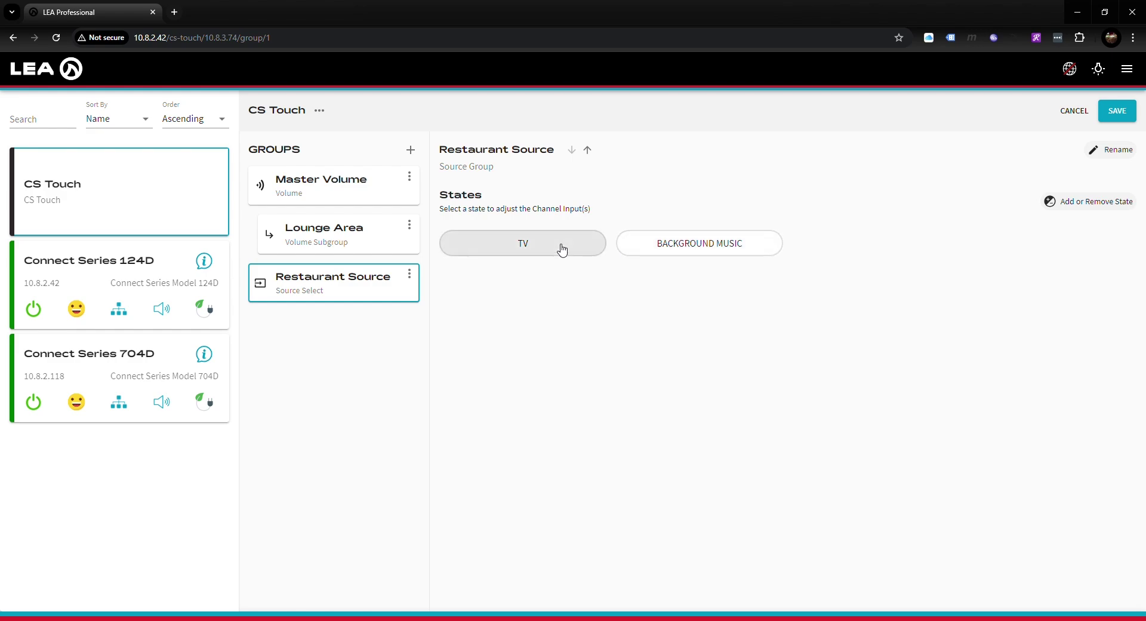
# Assign all four channels of both the Connect Series 124D and 704D to the TV state of Restaurant Source.
pyautogui.click(533, 245)
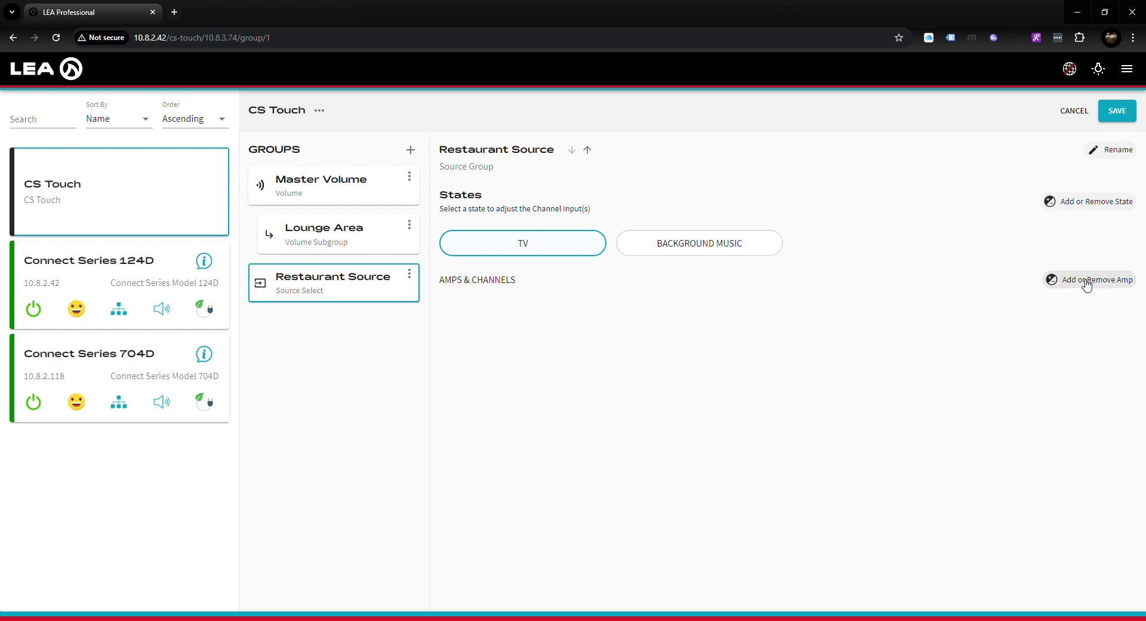
pyautogui.click(1087, 286)
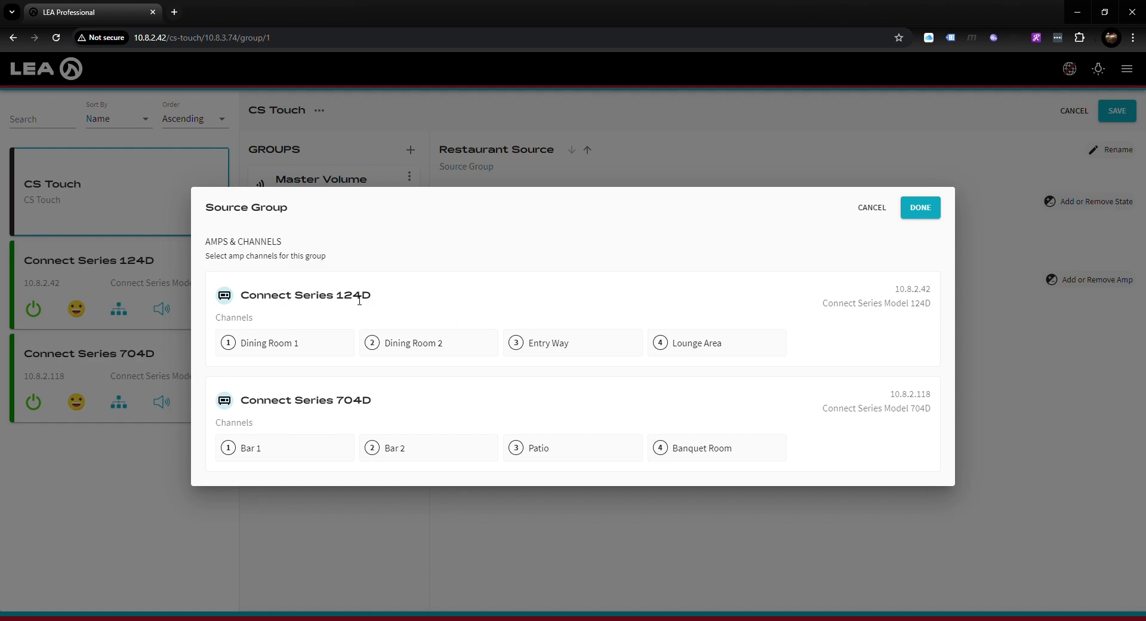
pyautogui.click(302, 342)
pyautogui.click(412, 343)
pyautogui.click(558, 345)
pyautogui.click(691, 347)
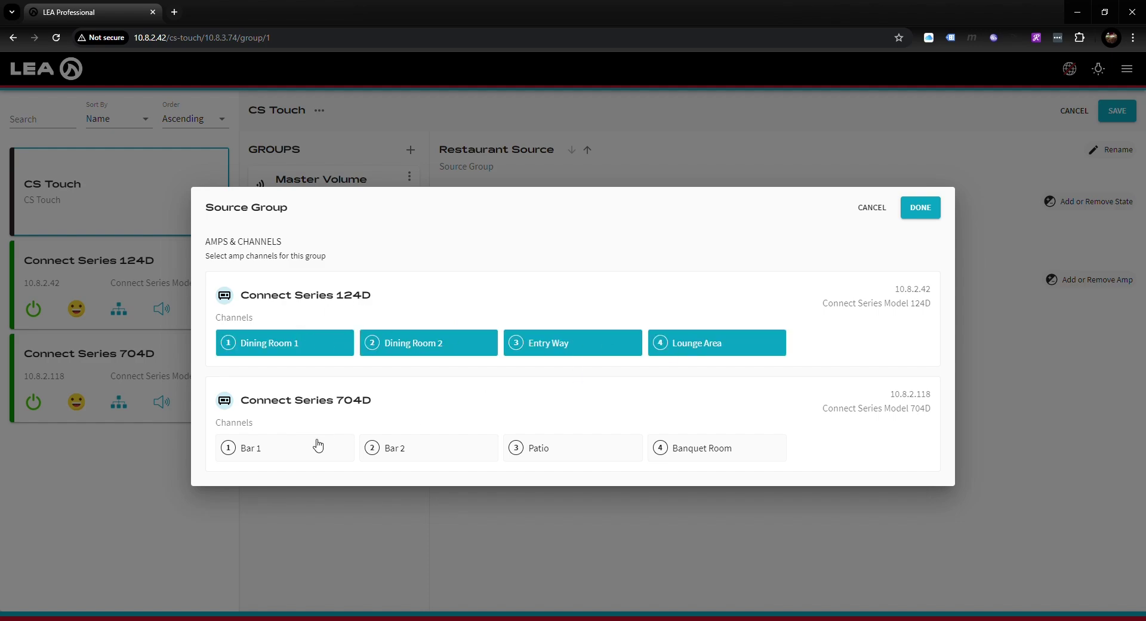
pyautogui.click(337, 449)
pyautogui.click(442, 452)
pyautogui.click(572, 452)
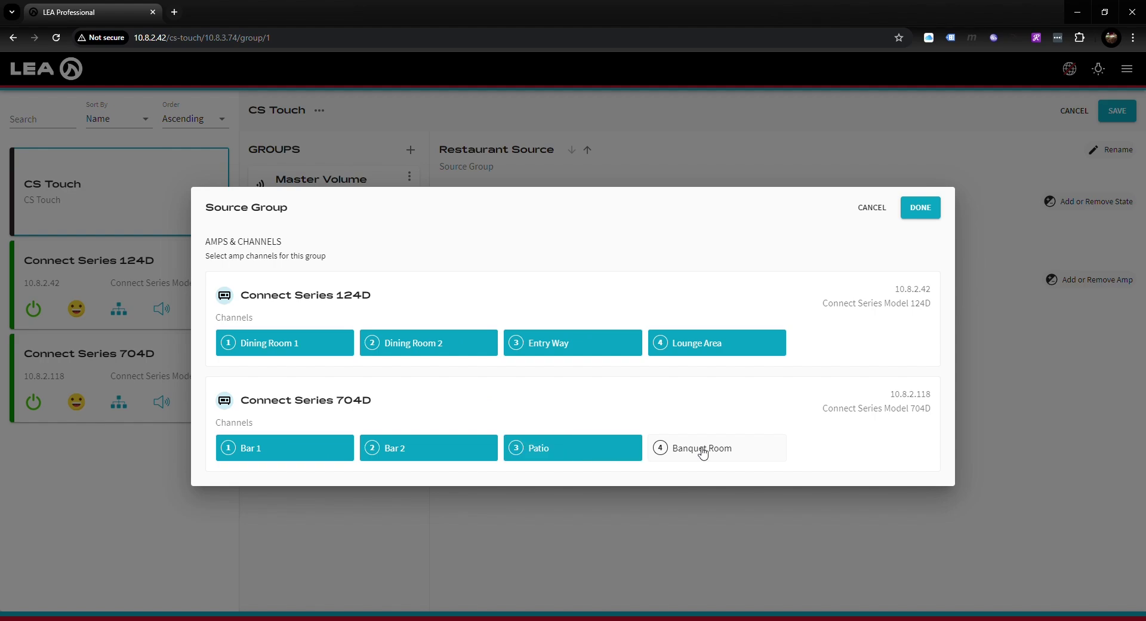
pyautogui.click(696, 452)
pyautogui.click(921, 209)
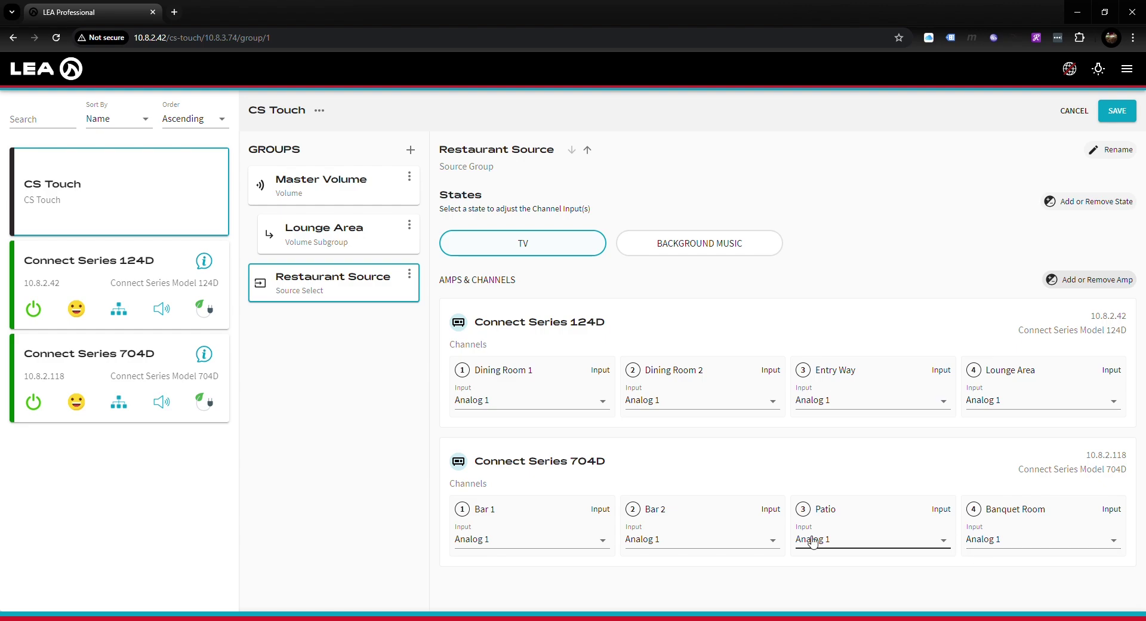
# Assign all four channels of both amplifiers to the Background Music state of Restaurant Source.
pyautogui.click(503, 252)
pyautogui.click(680, 249)
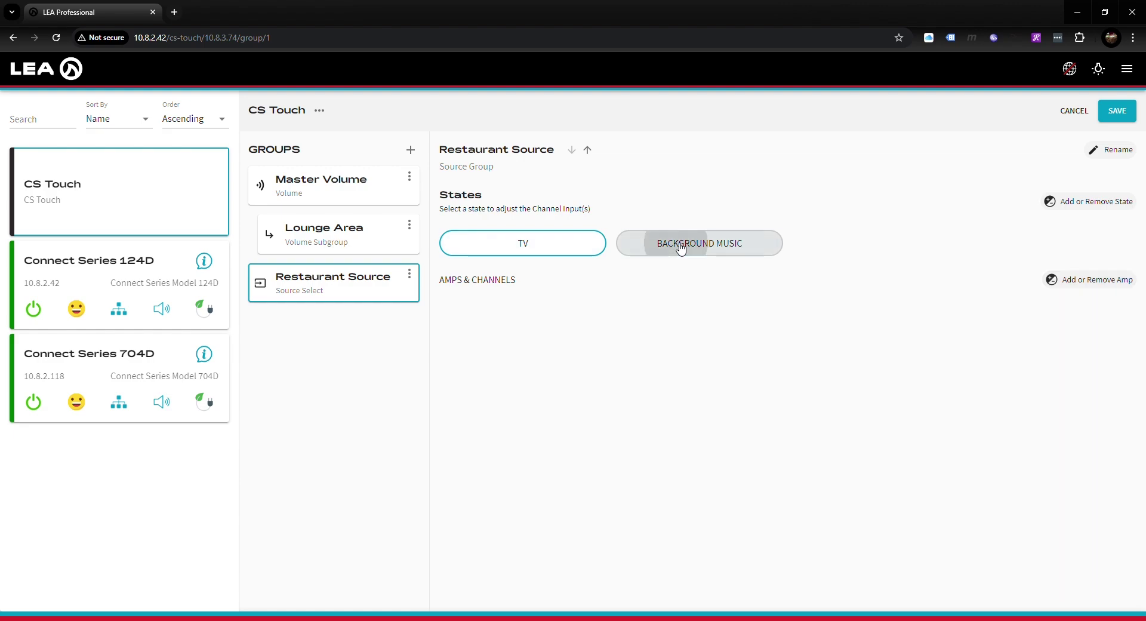
pyautogui.click(1102, 283)
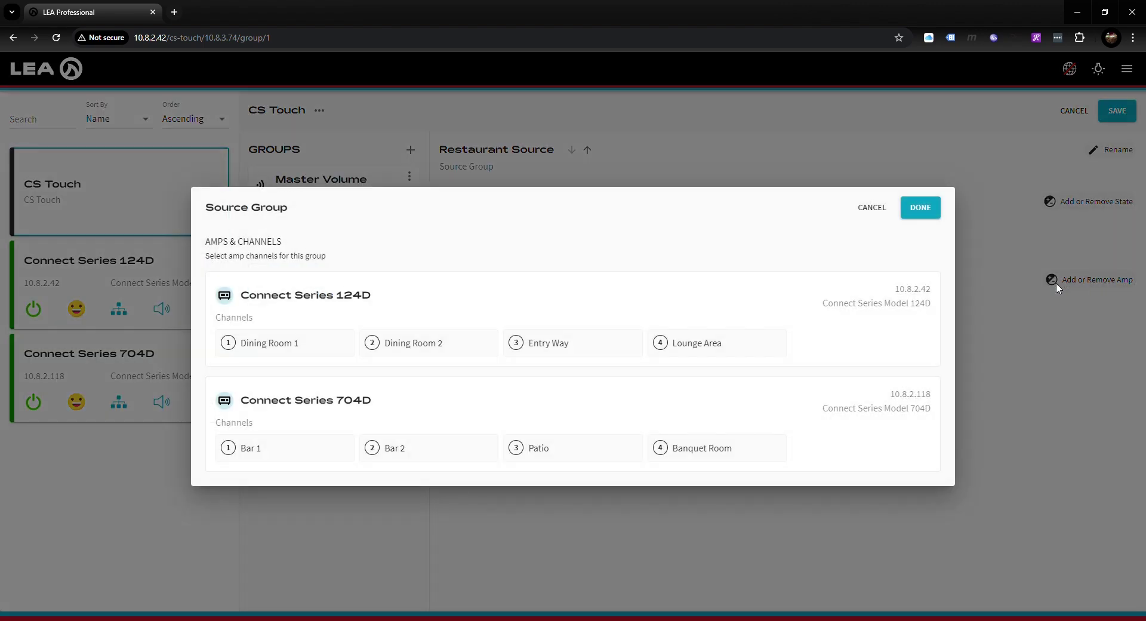
pyautogui.click(276, 342)
pyautogui.click(440, 351)
pyautogui.click(548, 352)
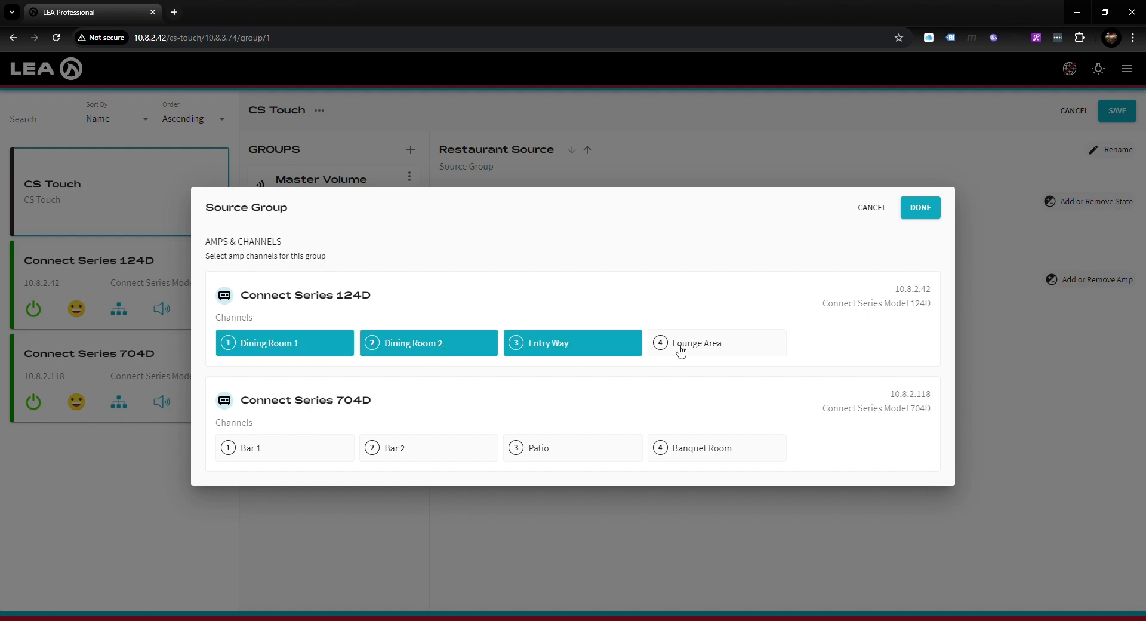
pyautogui.click(681, 351)
pyautogui.click(316, 453)
pyautogui.click(478, 455)
pyautogui.click(555, 454)
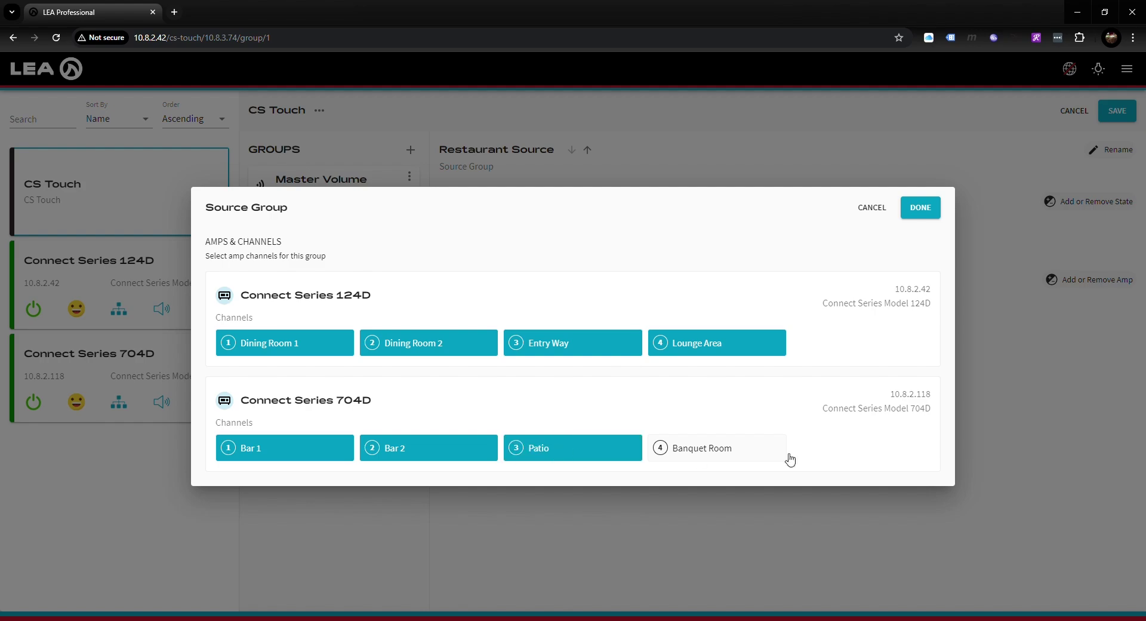
pyautogui.click(721, 454)
pyautogui.click(926, 209)
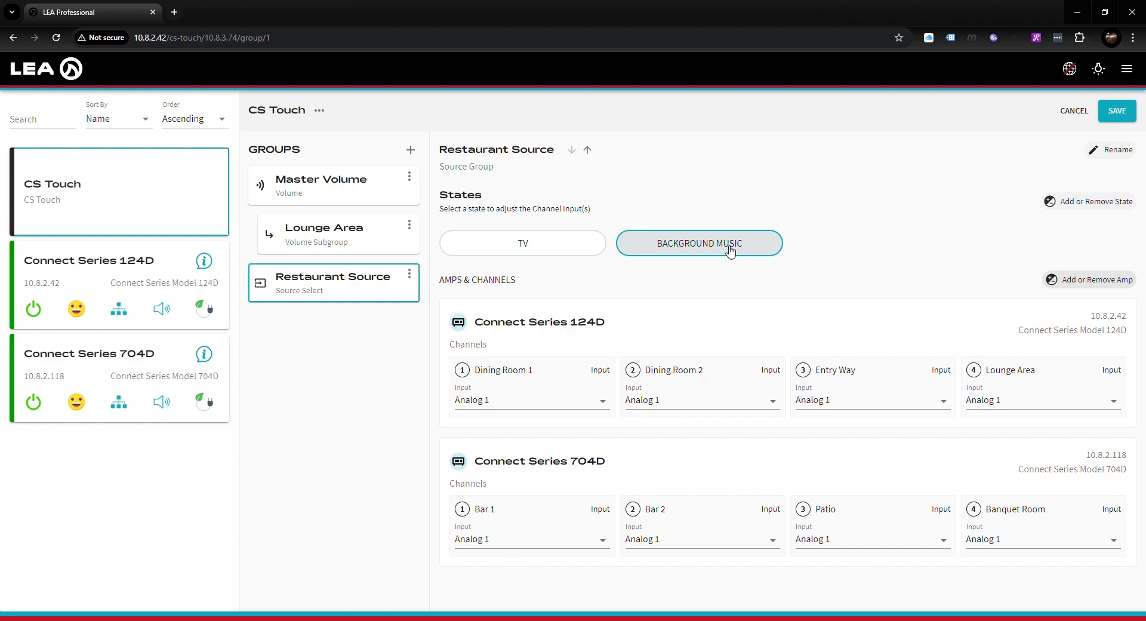
# Set the input of all four Connect Series 124D channels to Analog 2 in the Background Music state.
pyautogui.click(575, 400)
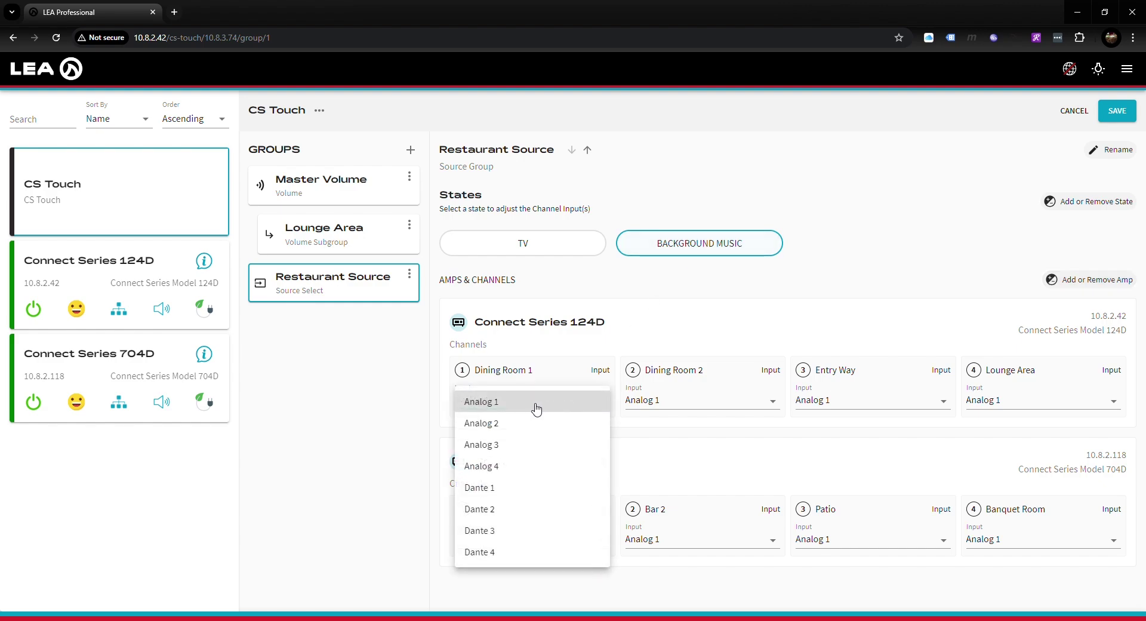
pyautogui.click(510, 425)
pyautogui.click(660, 400)
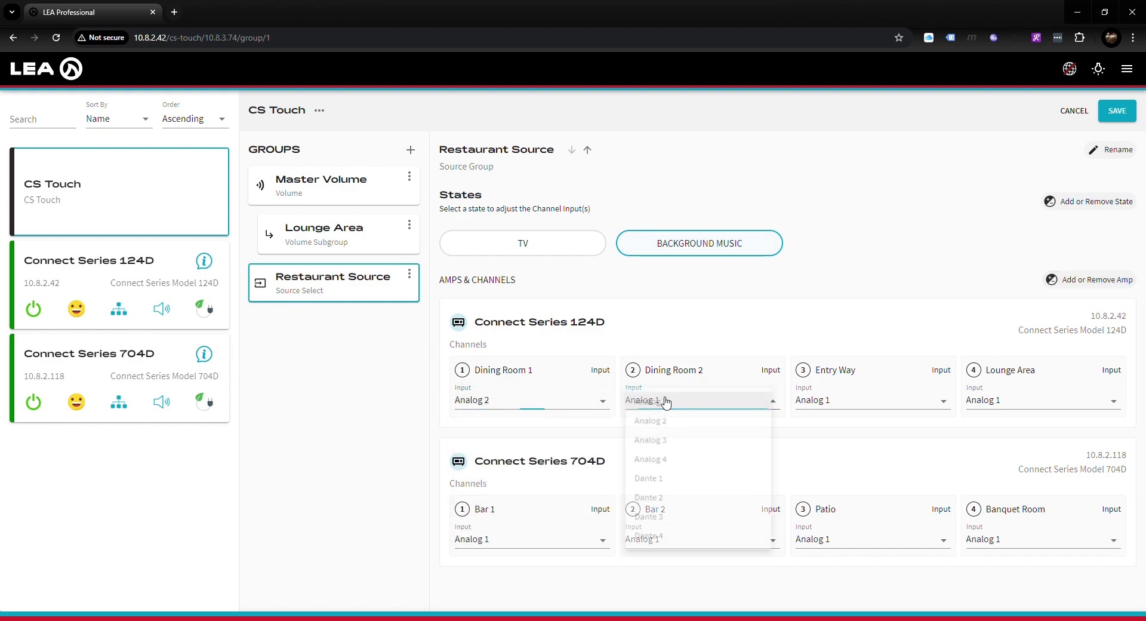
pyautogui.click(690, 422)
pyautogui.click(836, 401)
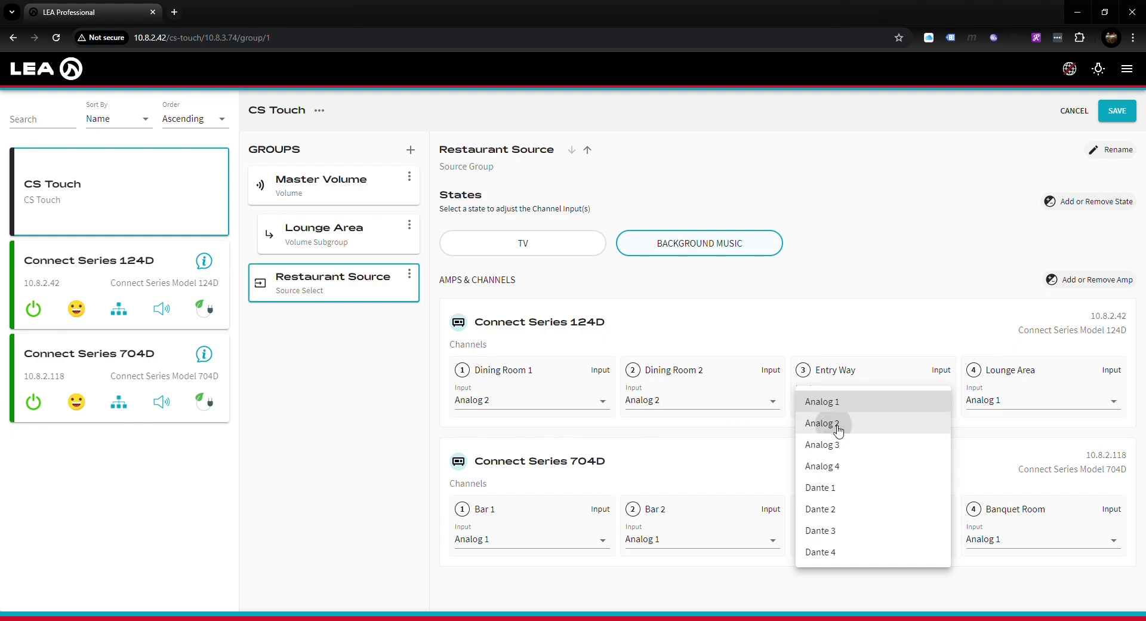
pyautogui.click(836, 425)
pyautogui.click(1001, 402)
pyautogui.click(990, 424)
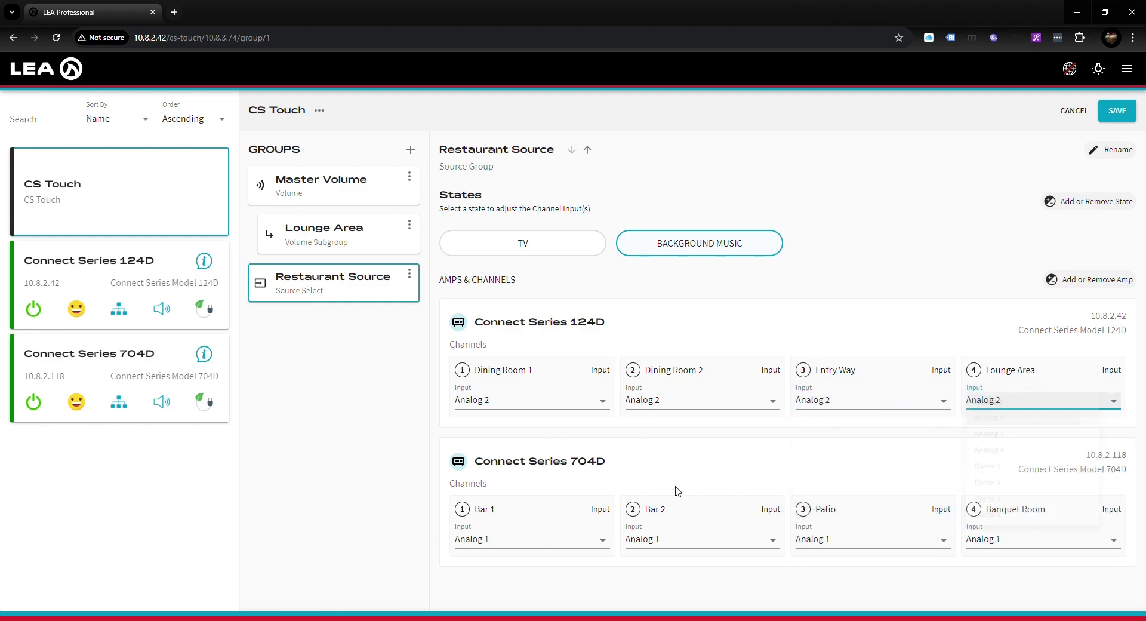
# Set the input of all four Connect Series 704D channels to Analog 2 in the Background Music state and save the configuration.
pyautogui.click(531, 540)
pyautogui.click(504, 385)
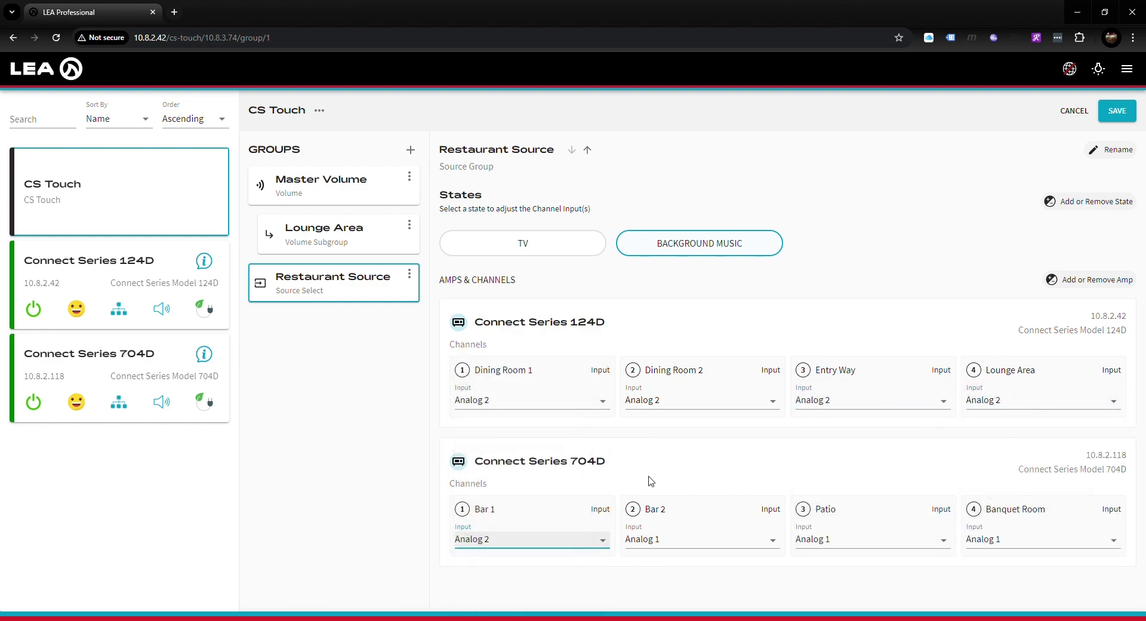
pyautogui.click(663, 539)
pyautogui.click(673, 382)
pyautogui.click(844, 539)
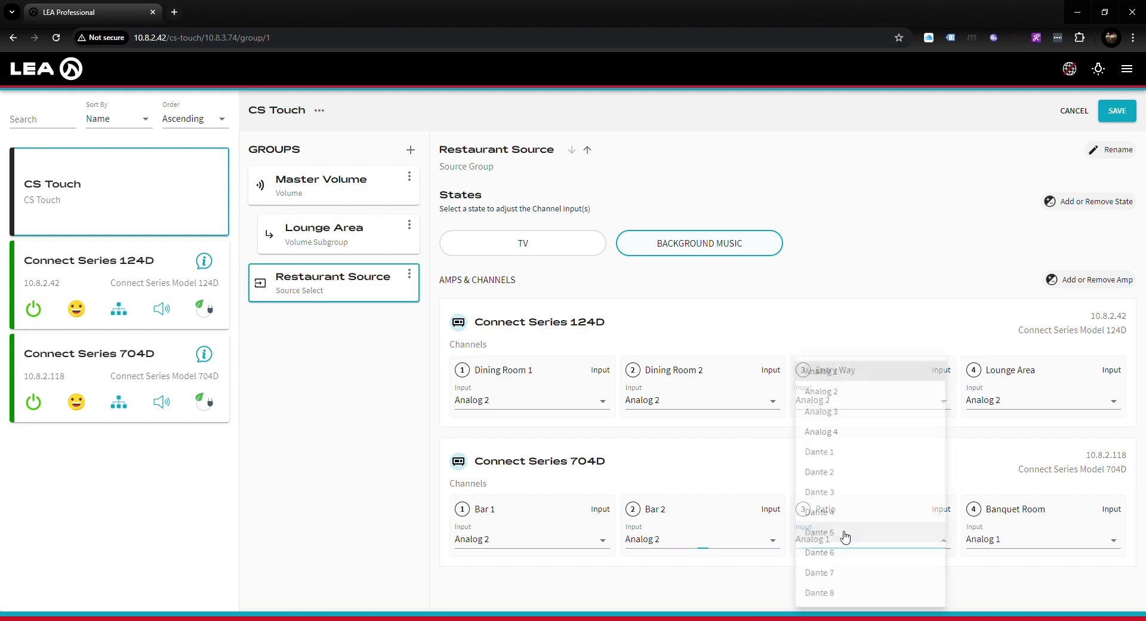
pyautogui.click(835, 382)
pyautogui.click(1015, 540)
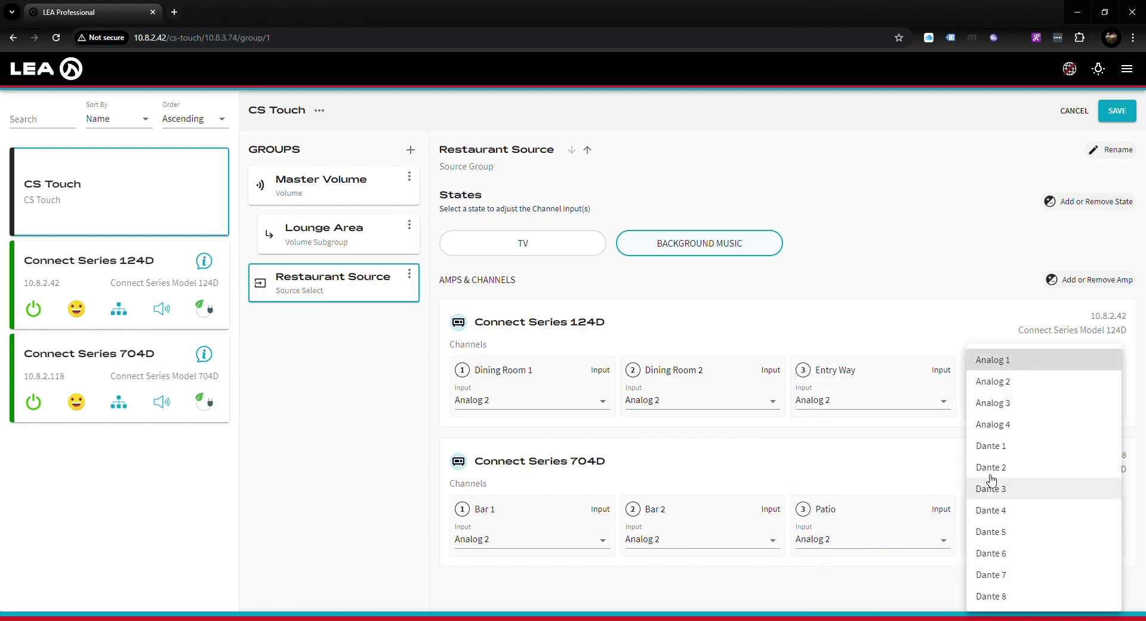
pyautogui.click(1003, 382)
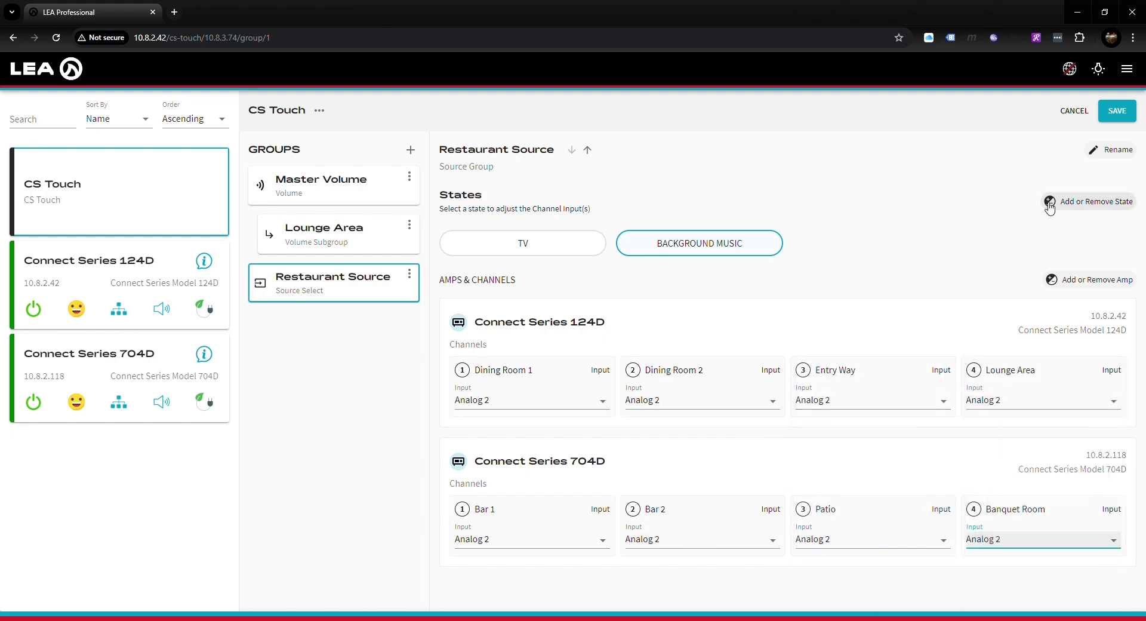
pyautogui.click(1116, 112)
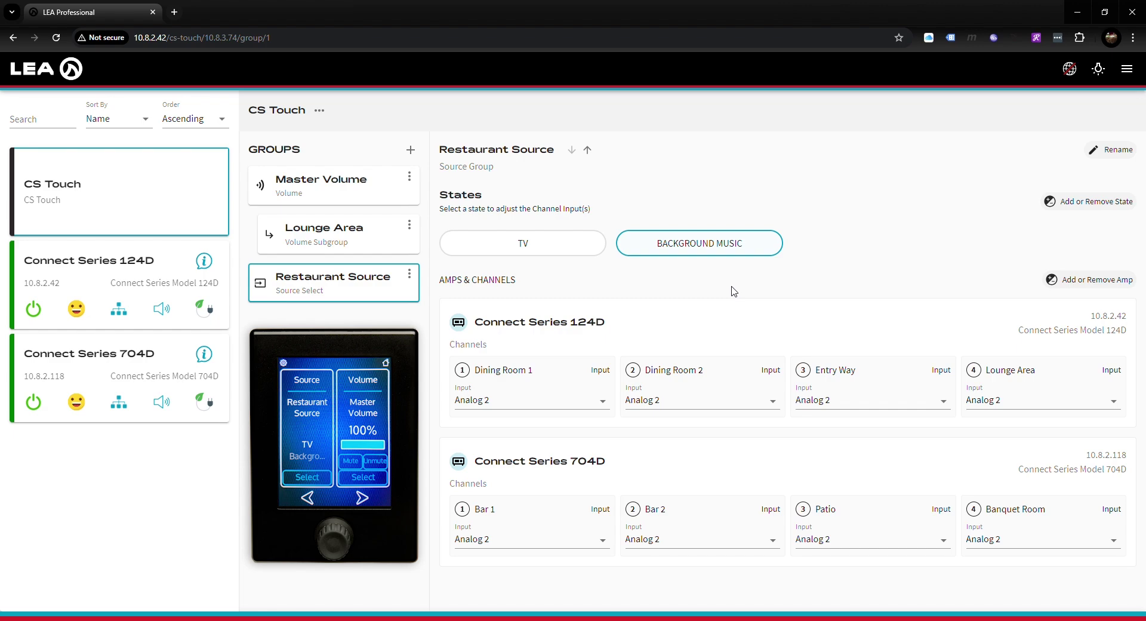
# Review the TV state's channel inputs and the Master Volume, Lounge Area and Restaurant Source group settings.
pyautogui.click(713, 257)
pyautogui.click(583, 242)
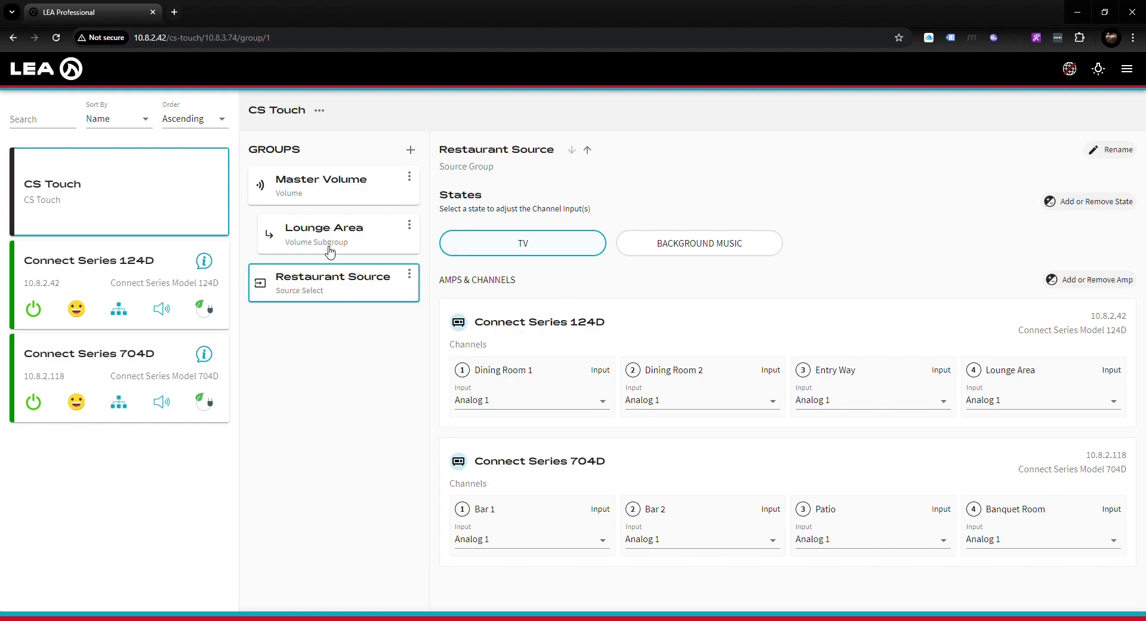
pyautogui.click(346, 190)
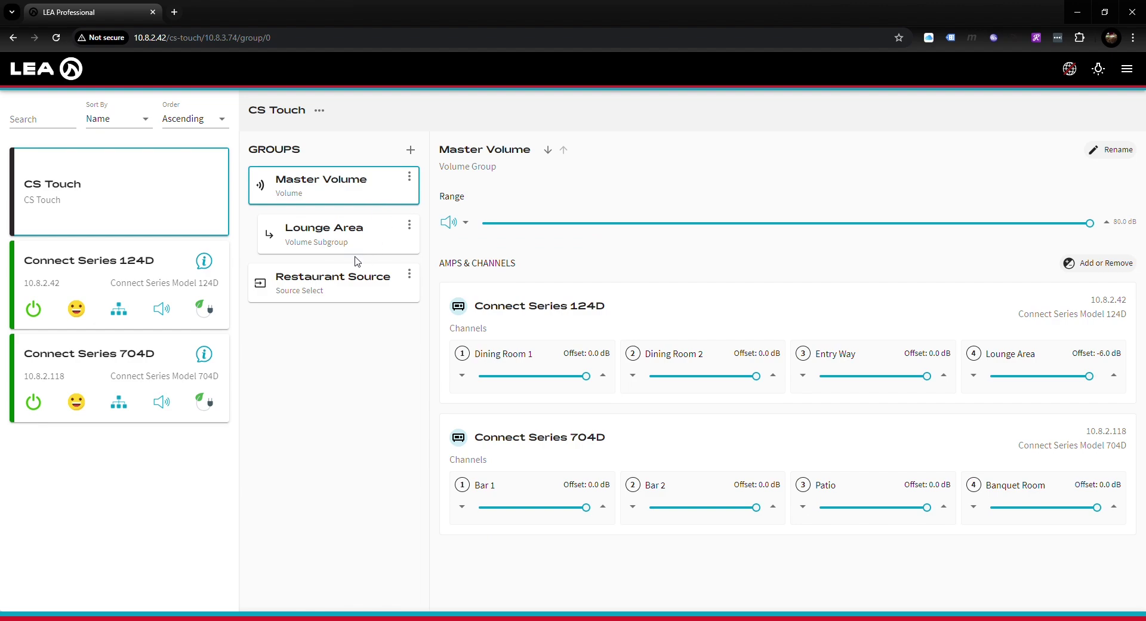
pyautogui.click(360, 233)
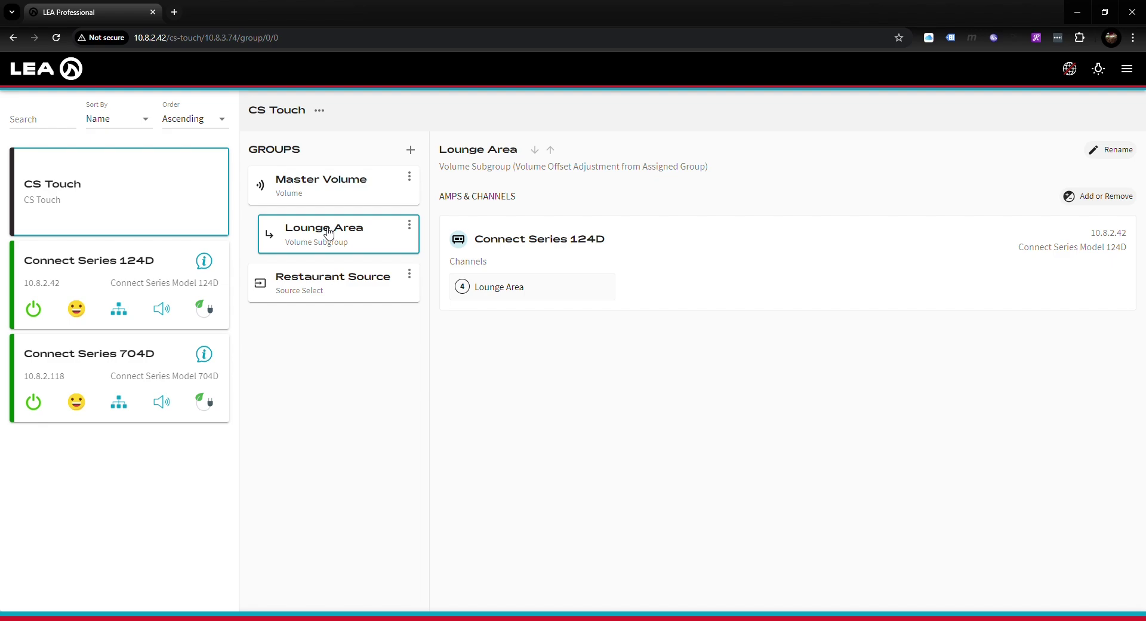
pyautogui.click(349, 288)
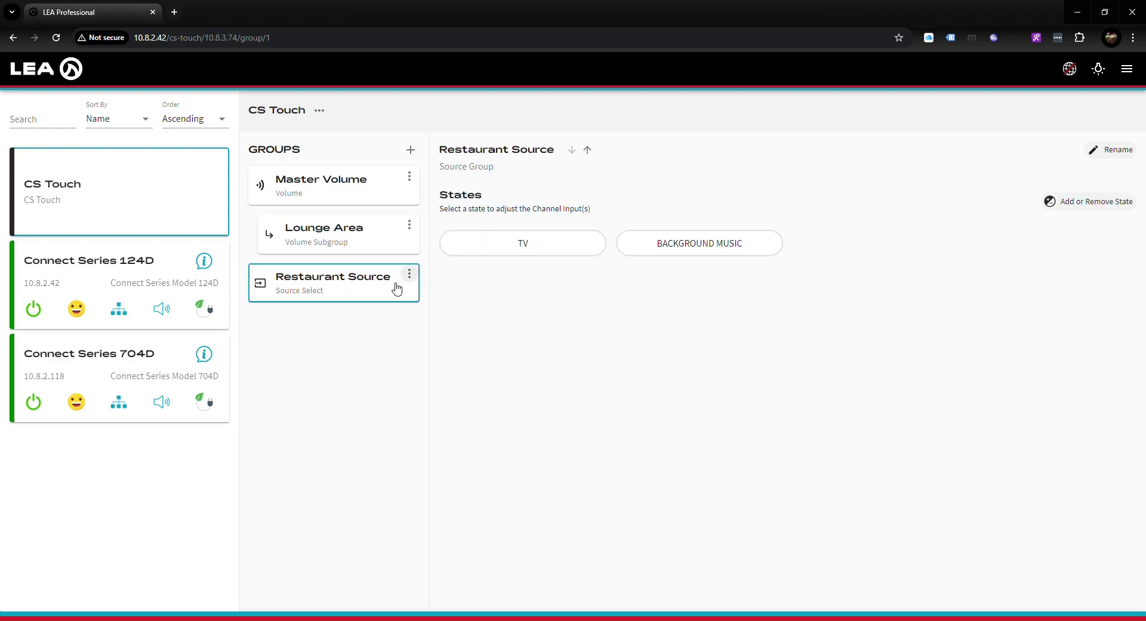